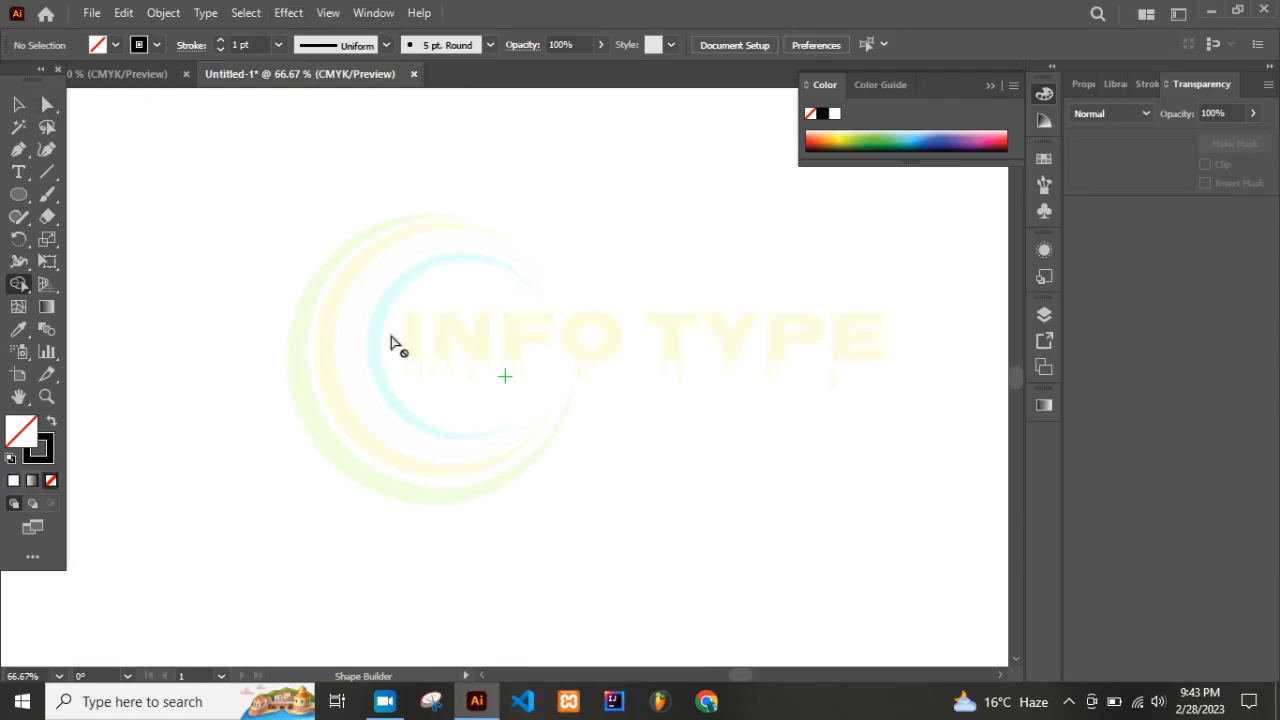
- Review the artboard's options, keeping Show Center Mark enabled, and accept the settings
{"action": "left_click", "coordinate": [20, 375]}
{"action": "double_click", "coordinate": [20, 375]}
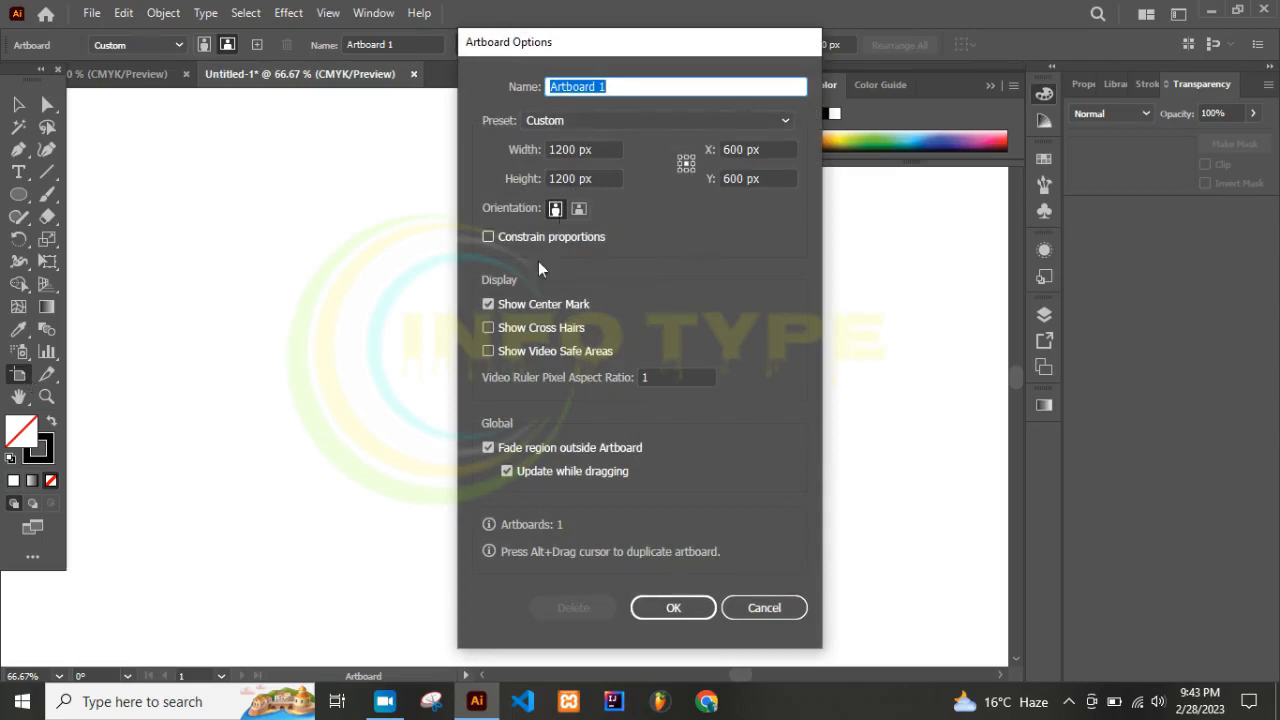
{"action": "left_click", "coordinate": [540, 303]}
{"action": "left_click", "coordinate": [540, 303]}
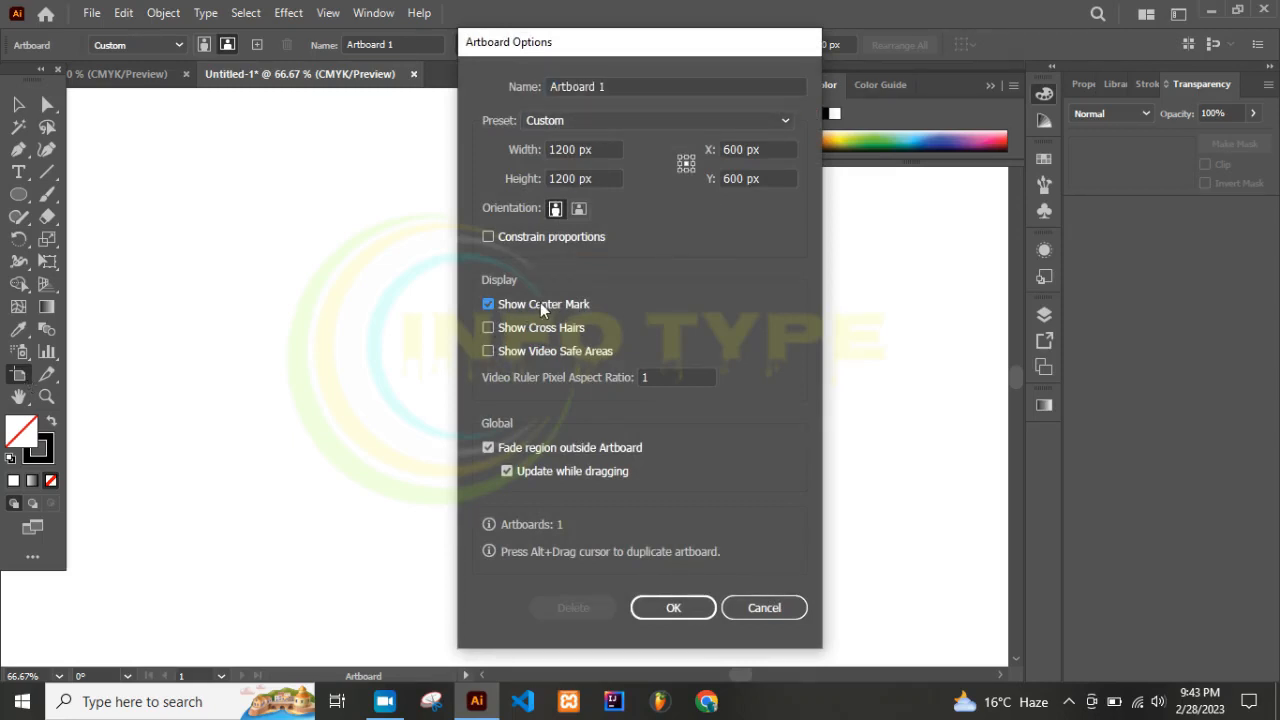
{"action": "left_click", "coordinate": [674, 606]}
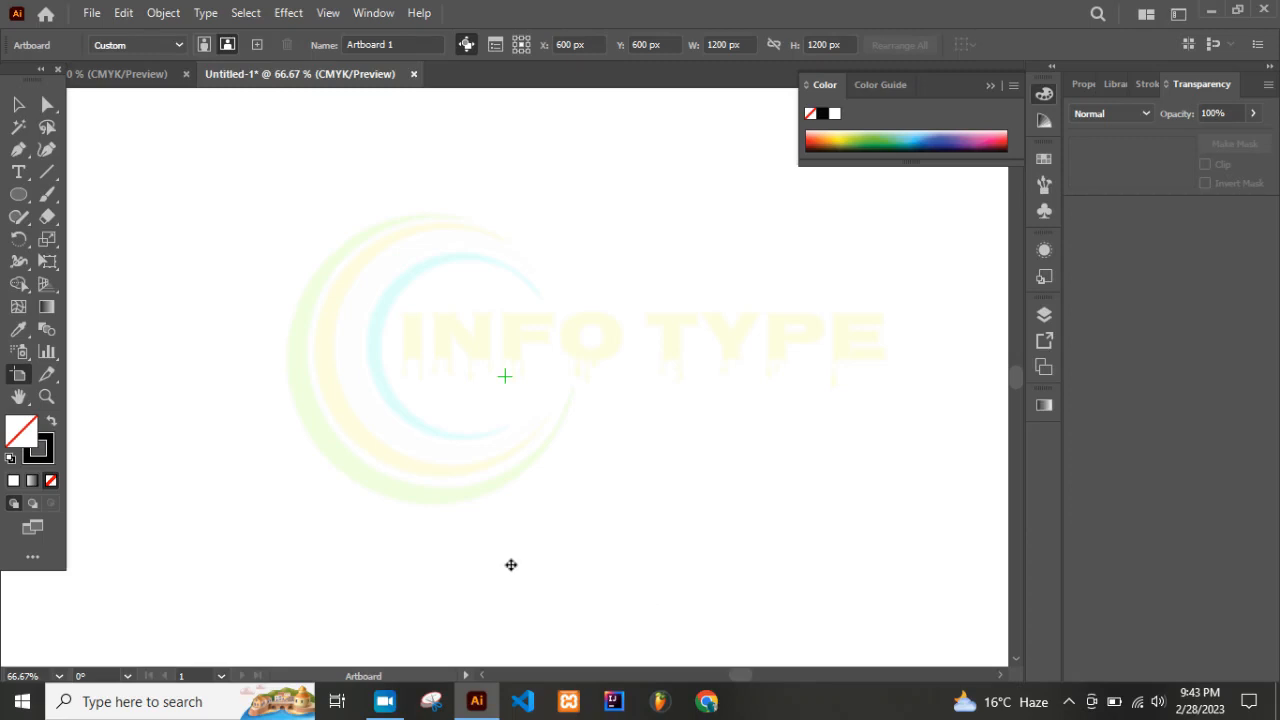
- Create a 400 × 400 px circle with the Ellipse tool near the artboard's center mark
{"action": "left_click", "coordinate": [20, 196]}
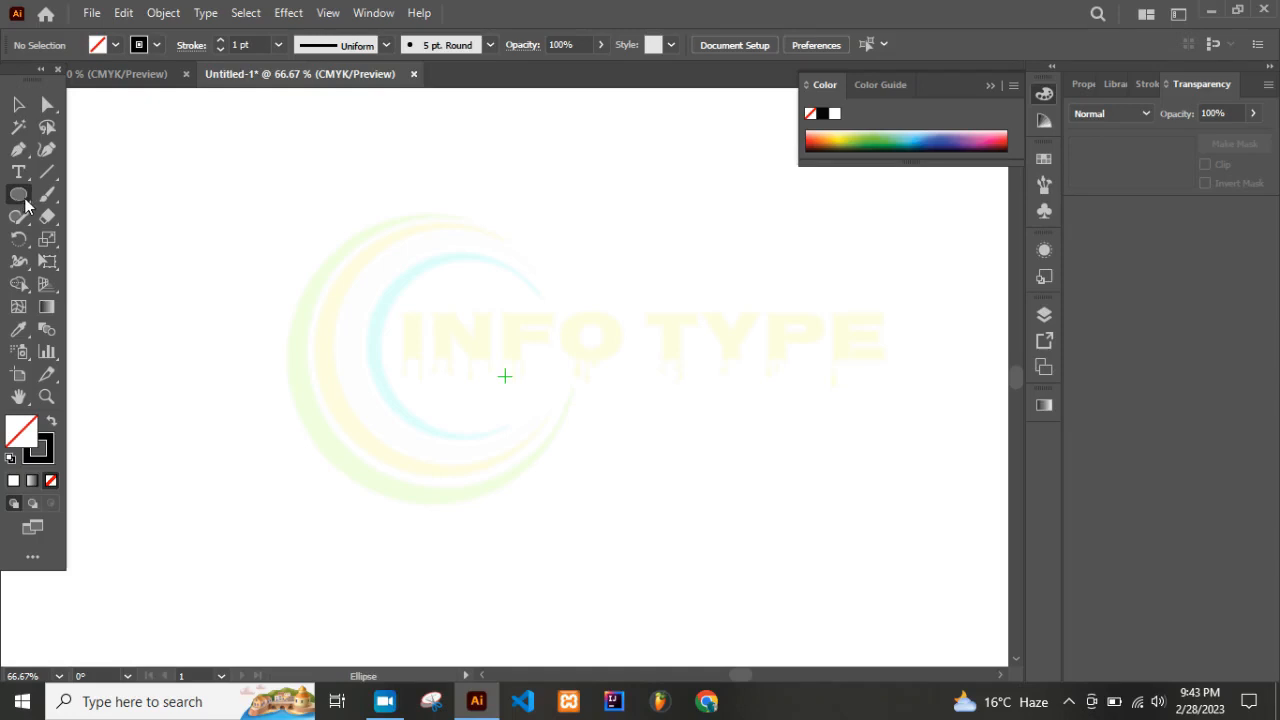
{"action": "right_click", "coordinate": [22, 197]}
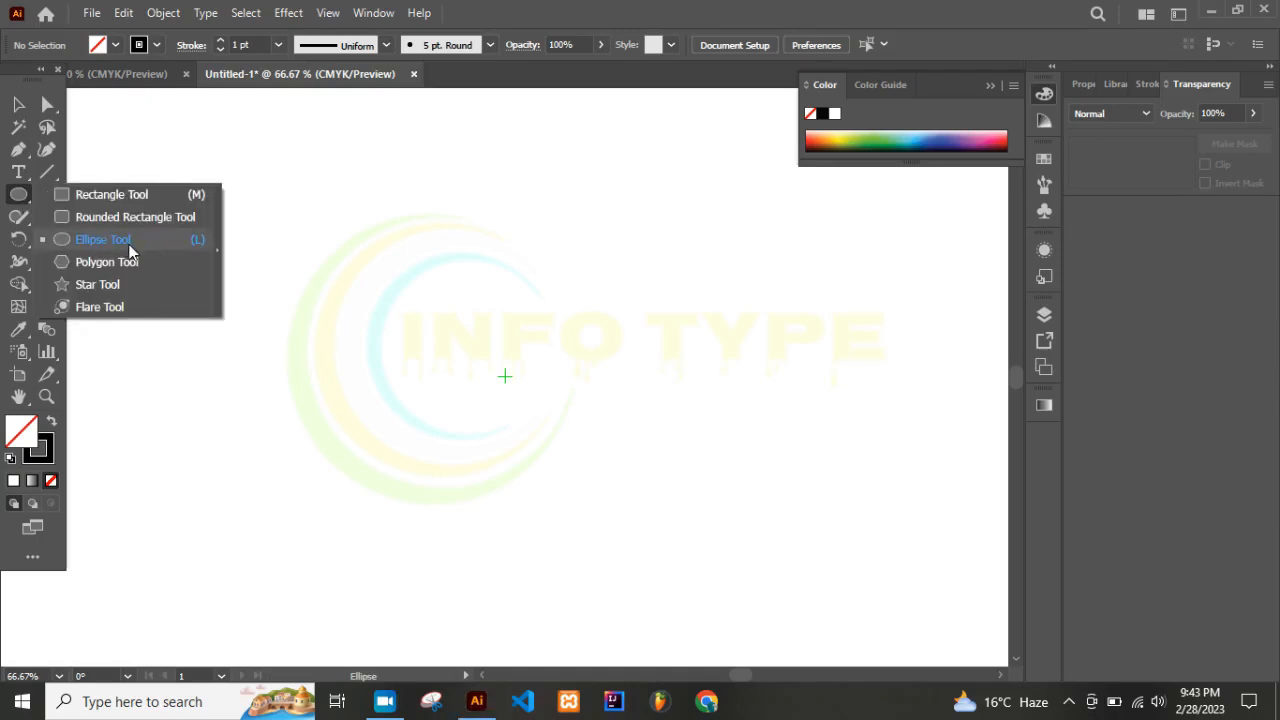
{"action": "left_click", "coordinate": [90, 243]}
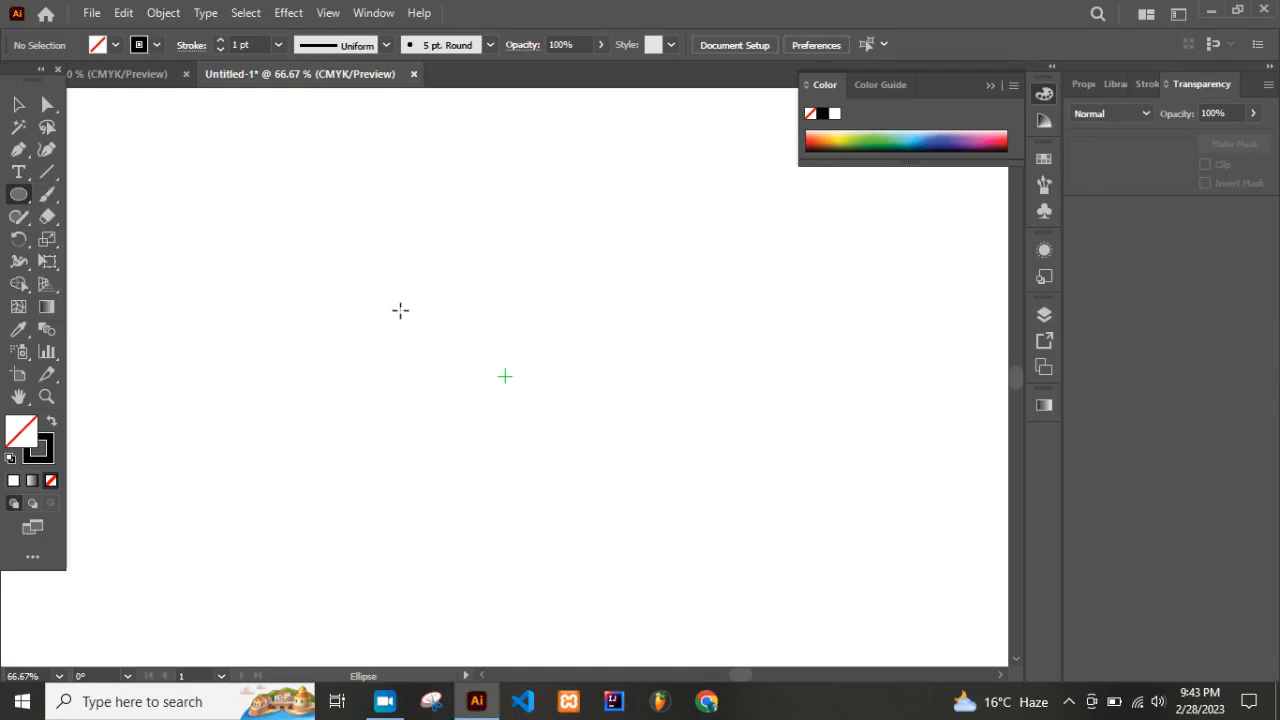
{"action": "left_click", "coordinate": [495, 354]}
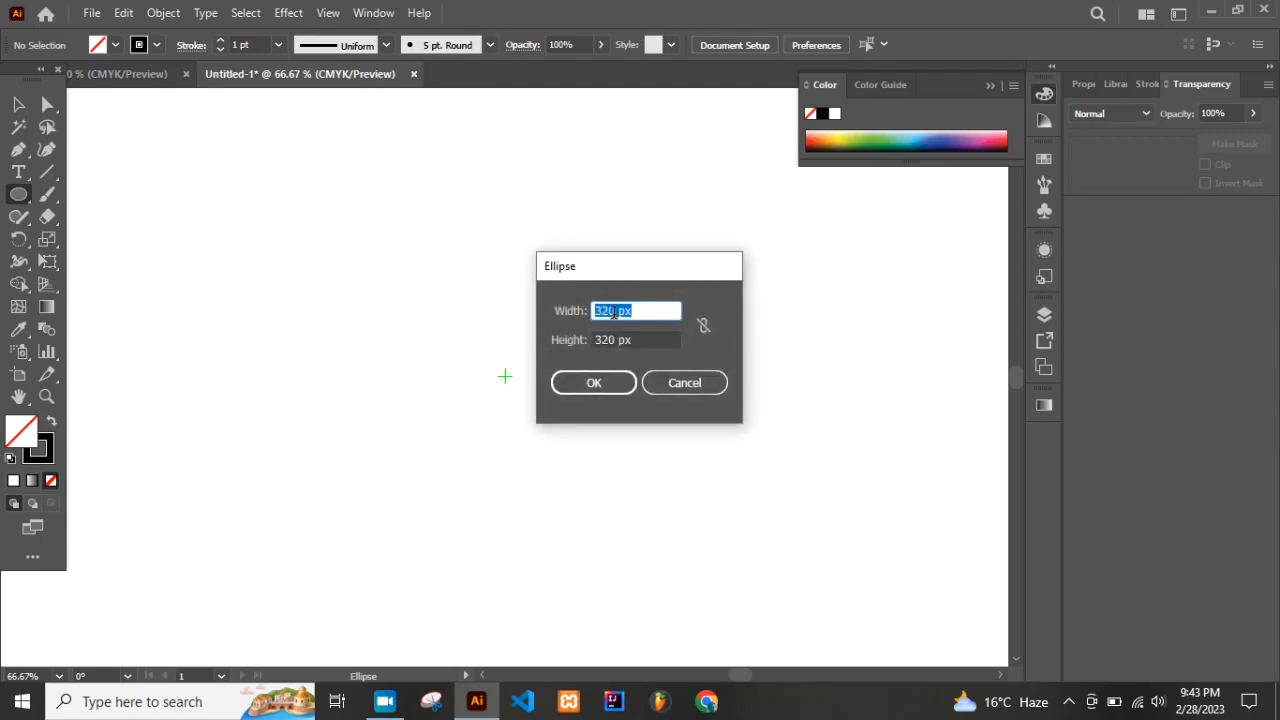
{"action": "type", "text": "400"}
{"action": "key", "text": "Tab"}
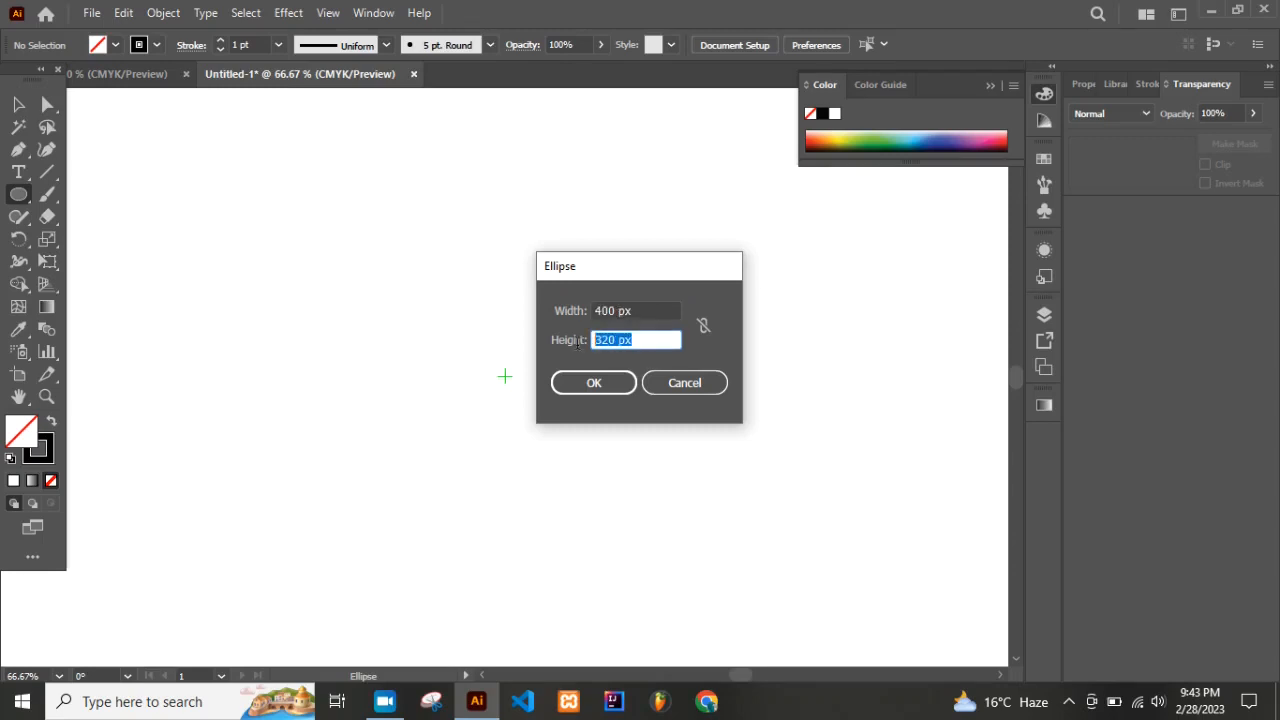
{"action": "type", "text": "400px"}
{"action": "left_click", "coordinate": [616, 382]}
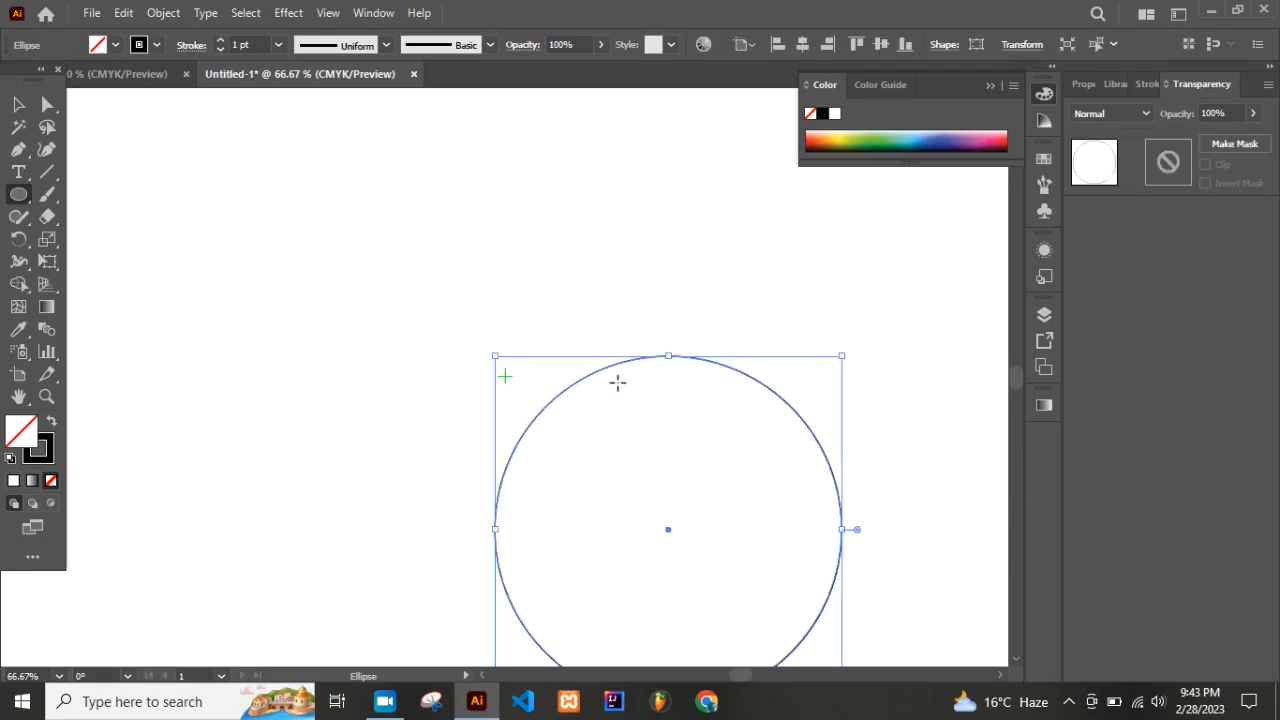
- Create a second circle, 320 × 320 px, overlapping the 400 px circle
{"action": "key", "text": "v"}
{"action": "key", "text": "ctrl+minus"}
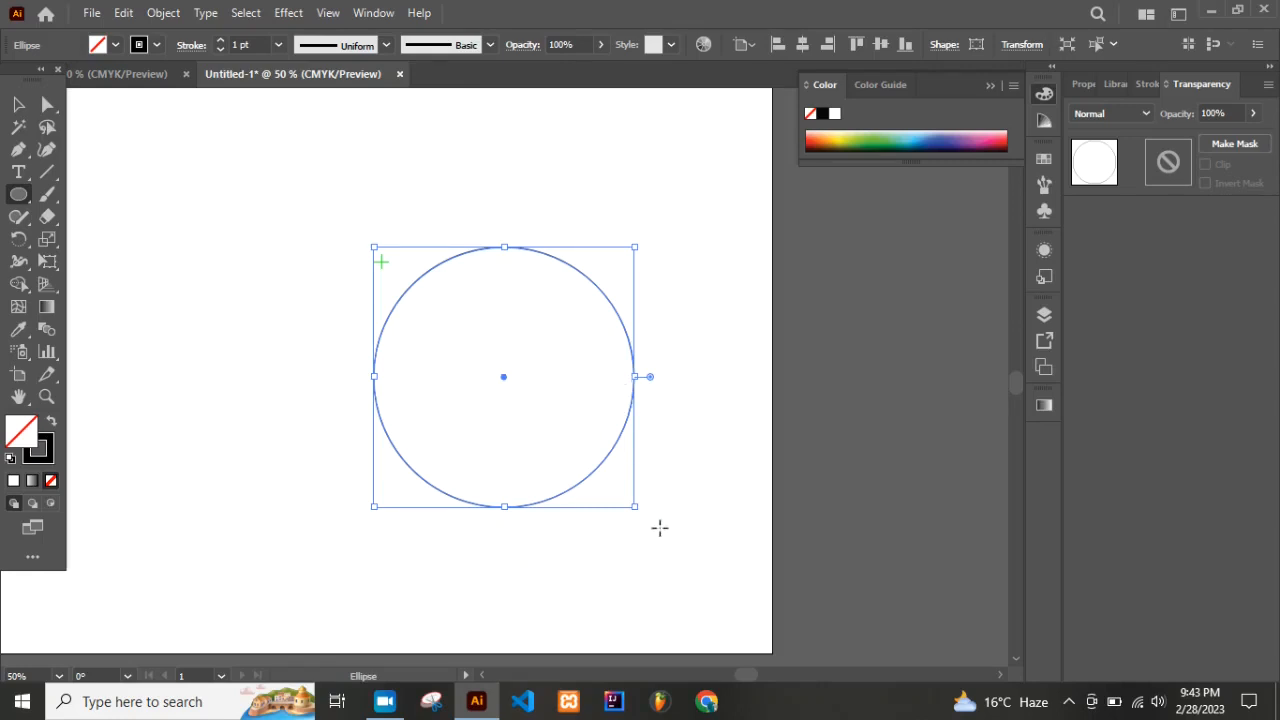
{"action": "left_click_drag", "start_coordinate": [745, 683], "coordinate": [735, 678]}
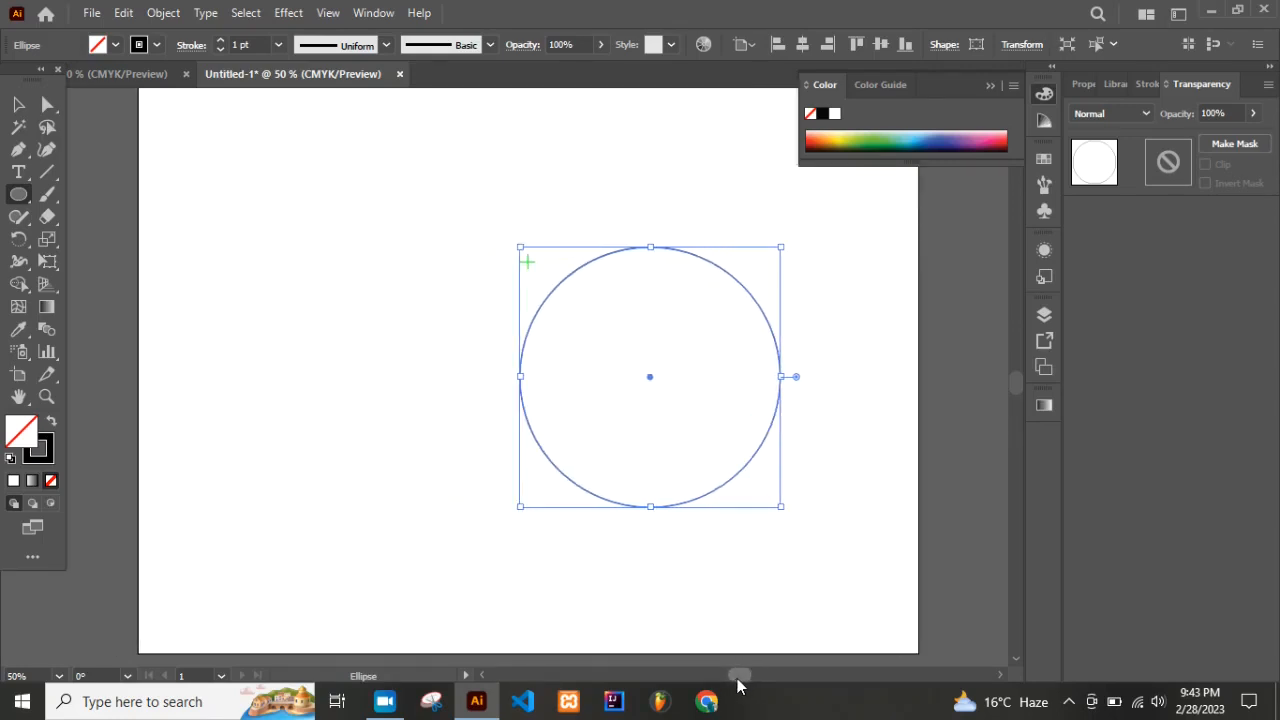
{"action": "left_click", "coordinate": [584, 344]}
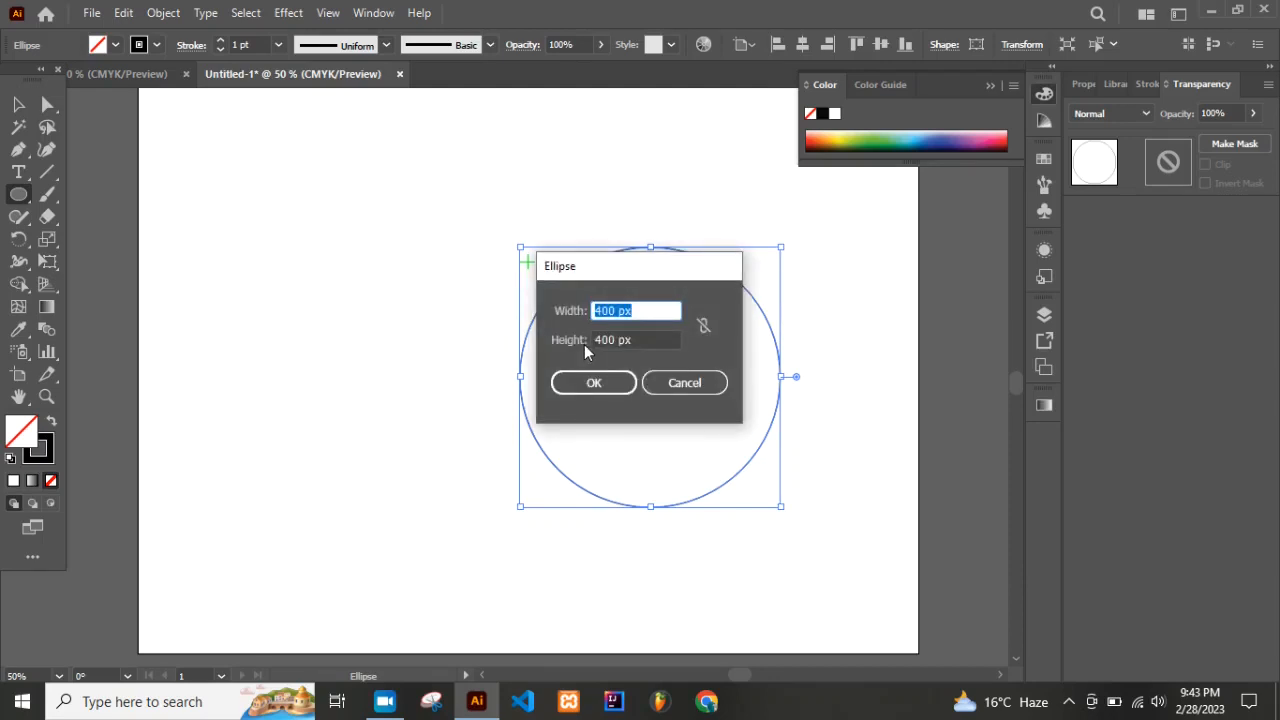
{"action": "type", "text": "32"}
{"action": "left_click_drag", "start_coordinate": [653, 304], "coordinate": [583, 319]}
{"action": "key", "text": "ctrl+c"}
{"action": "key", "text": "Tab"}
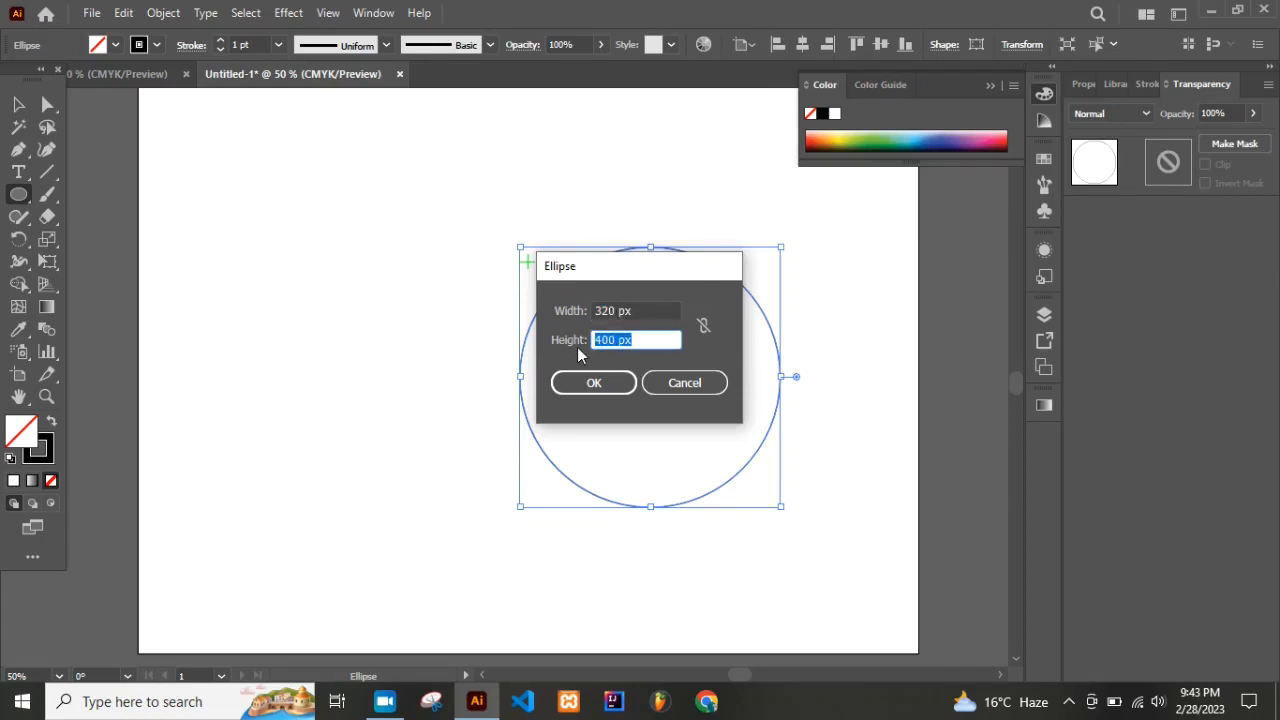
{"action": "key", "text": "ctrl+v"}
{"action": "left_click", "coordinate": [598, 387]}
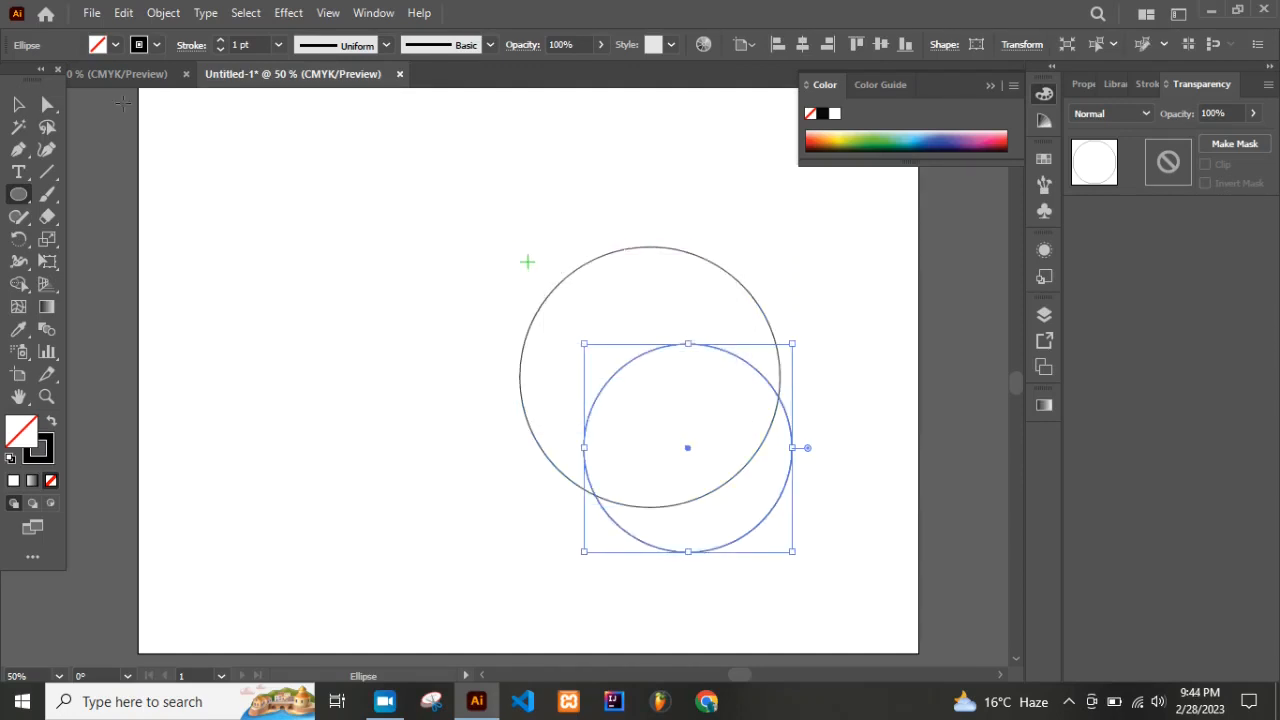
- Align both circles by their horizontal and vertical centers so they are concentric, and leave them deselected
{"action": "left_click", "coordinate": [17, 104]}
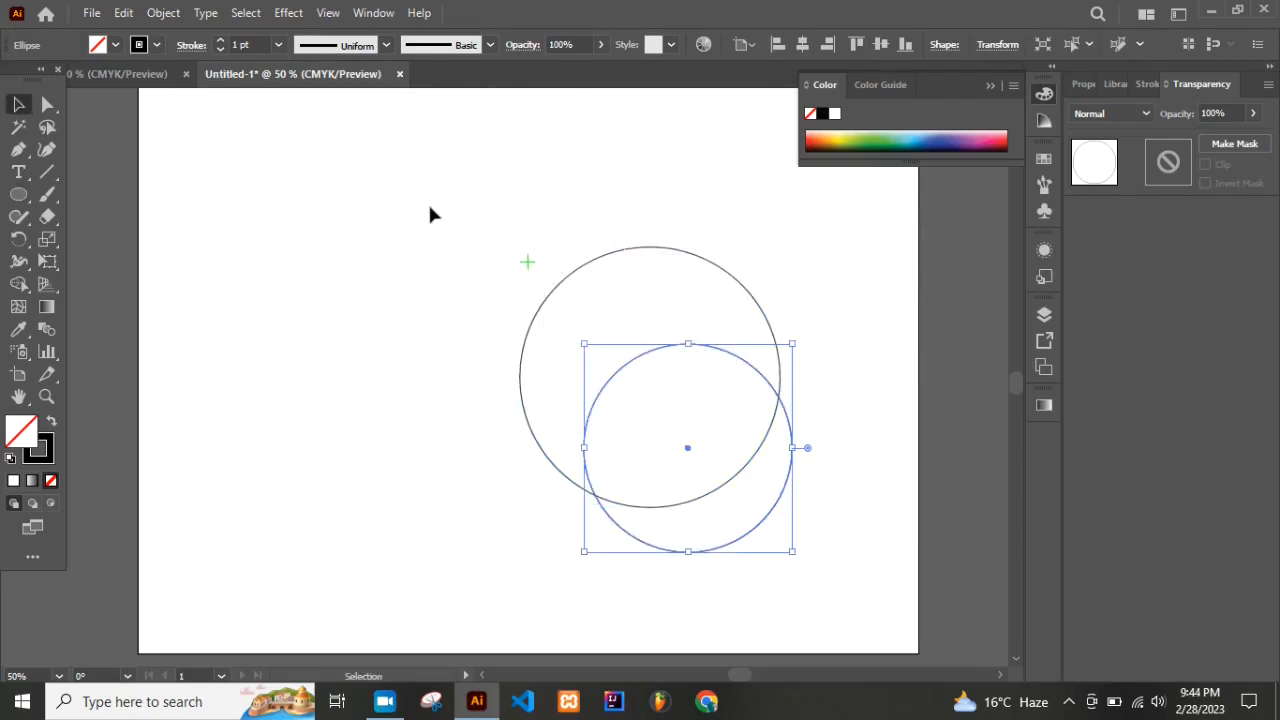
{"action": "left_click_drag", "start_coordinate": [427, 206], "coordinate": [840, 586]}
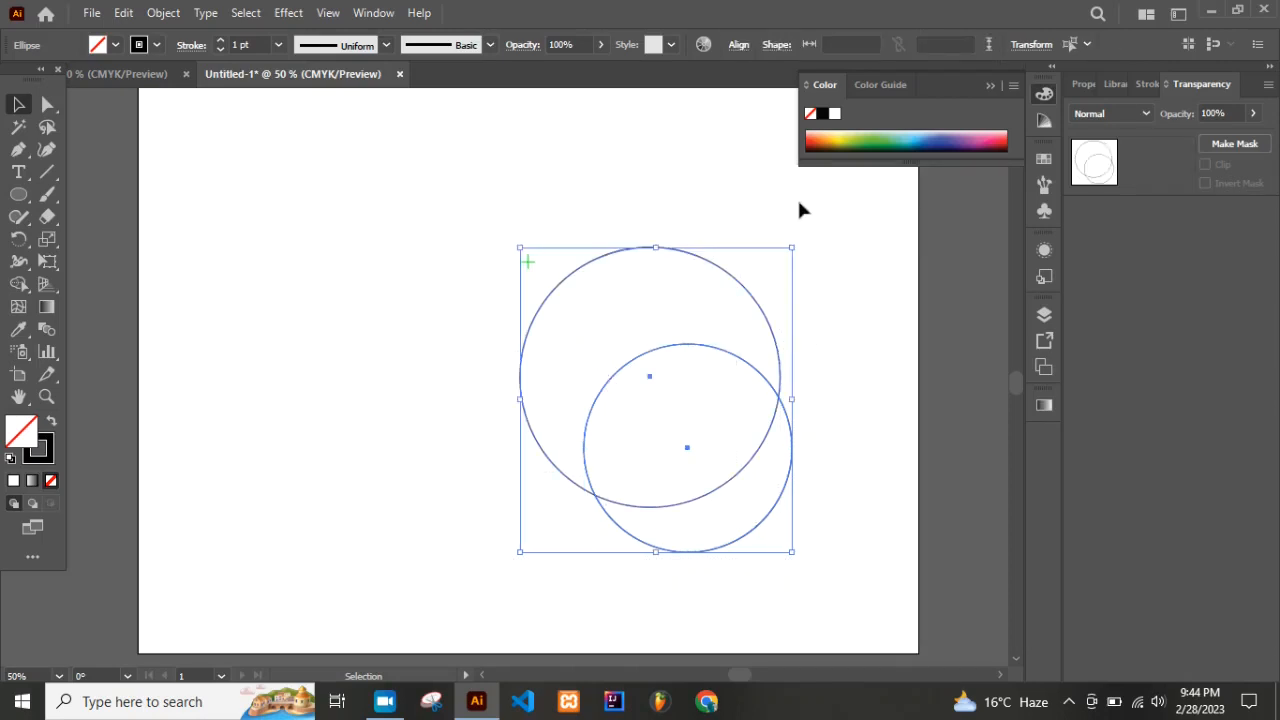
{"action": "left_click", "coordinate": [739, 44]}
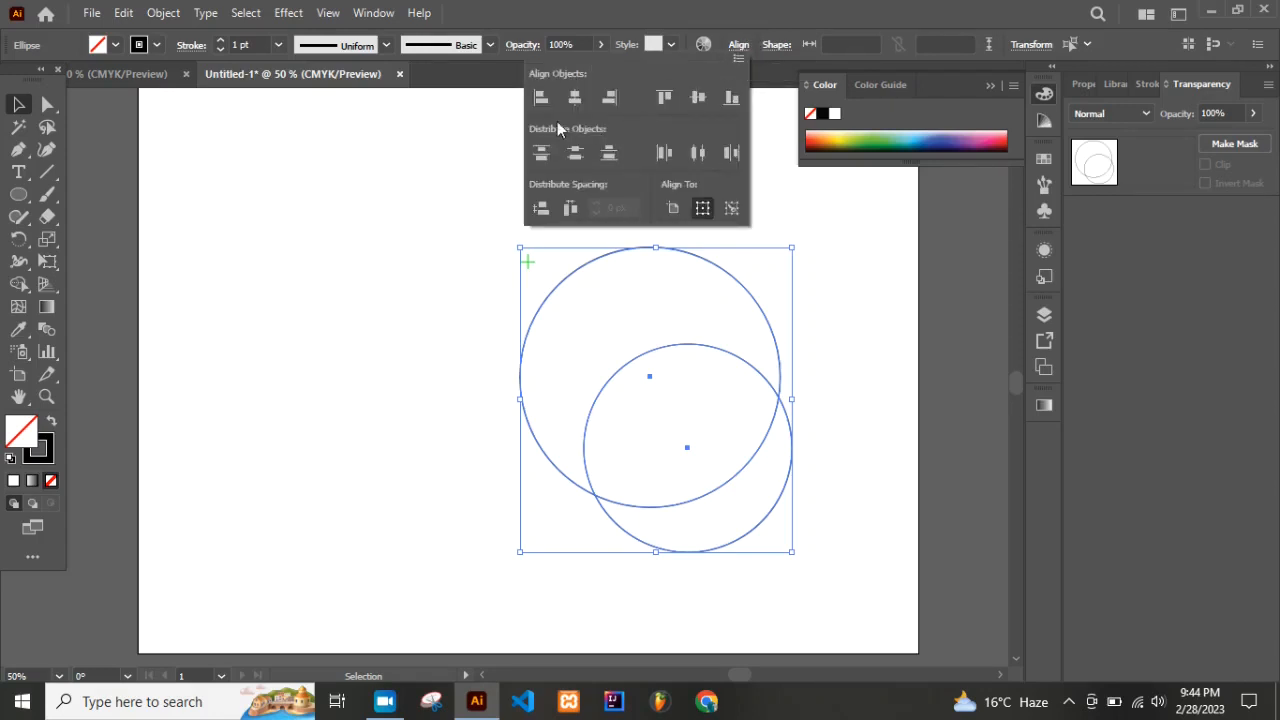
{"action": "left_click", "coordinate": [582, 98]}
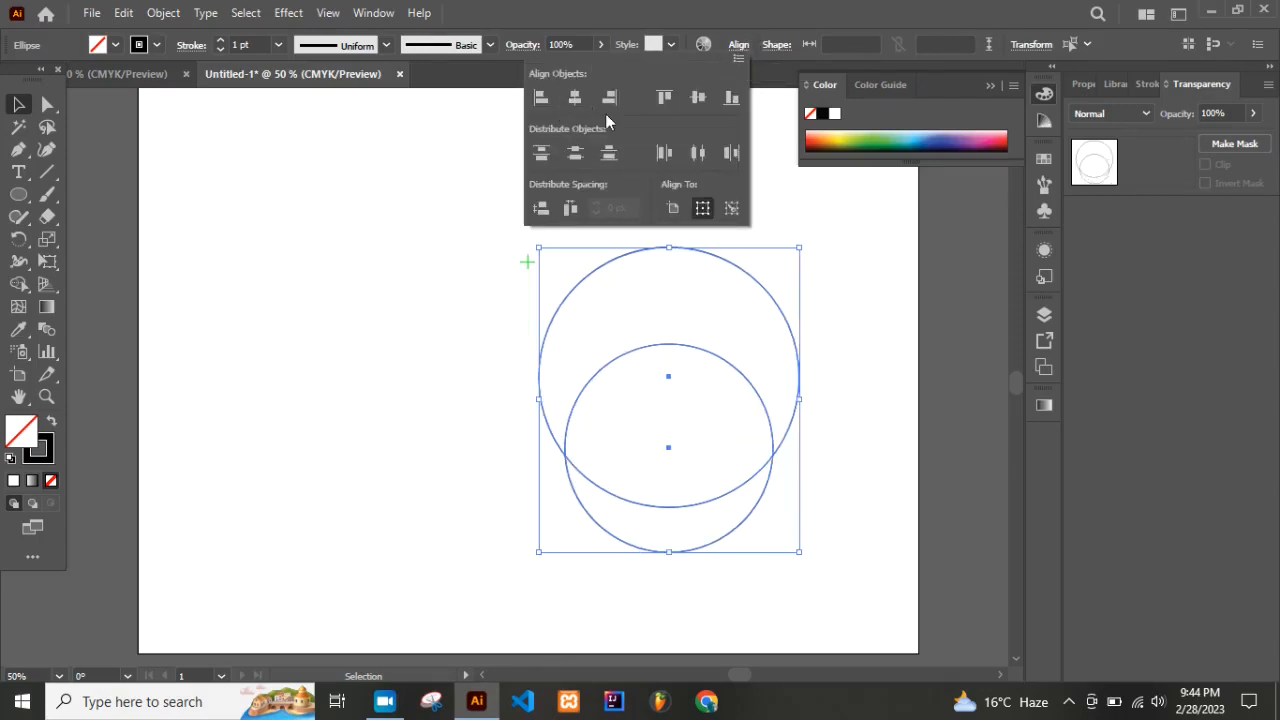
{"action": "left_click", "coordinate": [699, 98]}
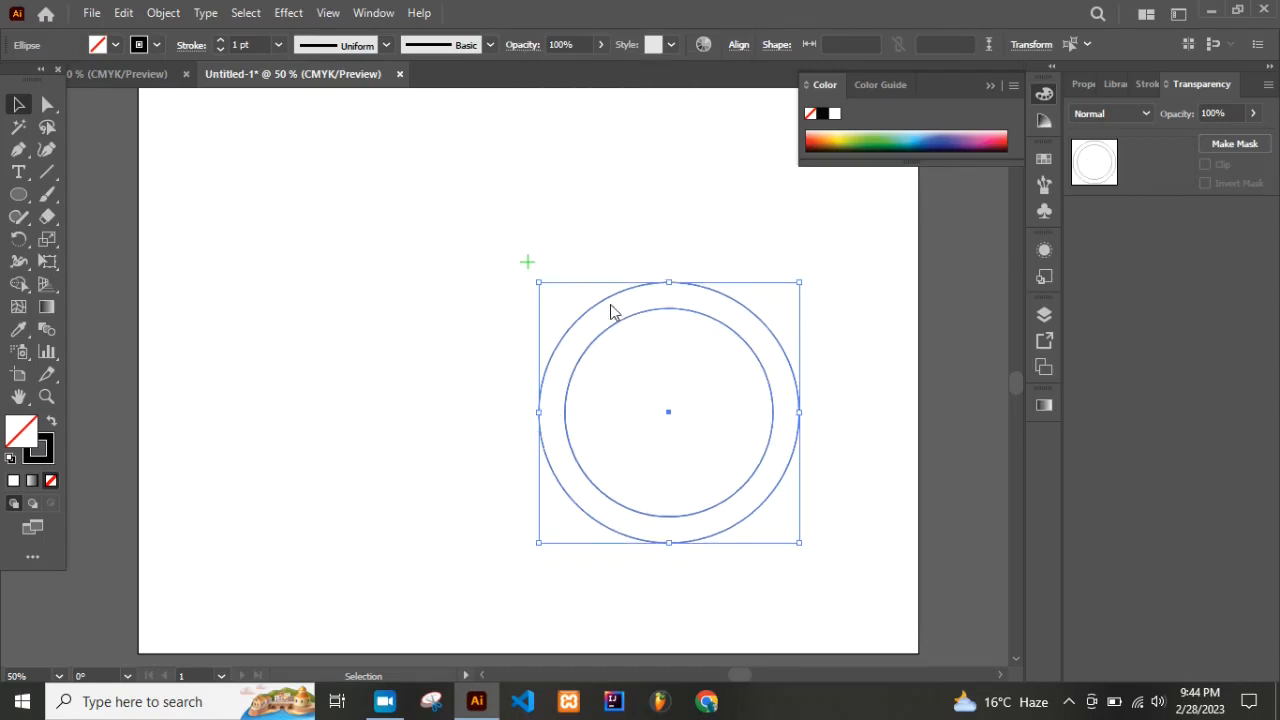
{"action": "left_click_drag", "start_coordinate": [512, 273], "coordinate": [833, 568]}
{"action": "left_click", "coordinate": [565, 362], "text": "shift"}
{"action": "left_click", "coordinate": [460, 280]}
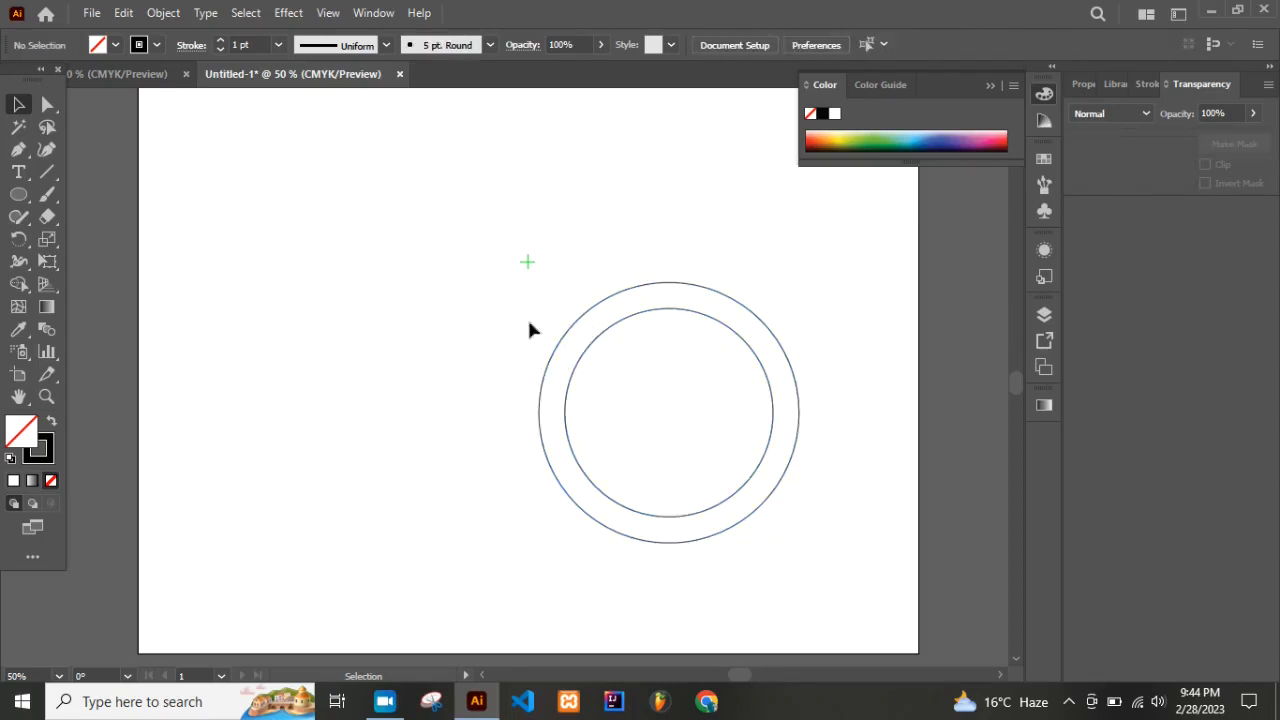
- Duplicate the inner circle horizontally to the left so the copy touches the outer circle's left edge
{"action": "key", "text": "a"}
{"action": "key", "text": "ctrl+equal"}
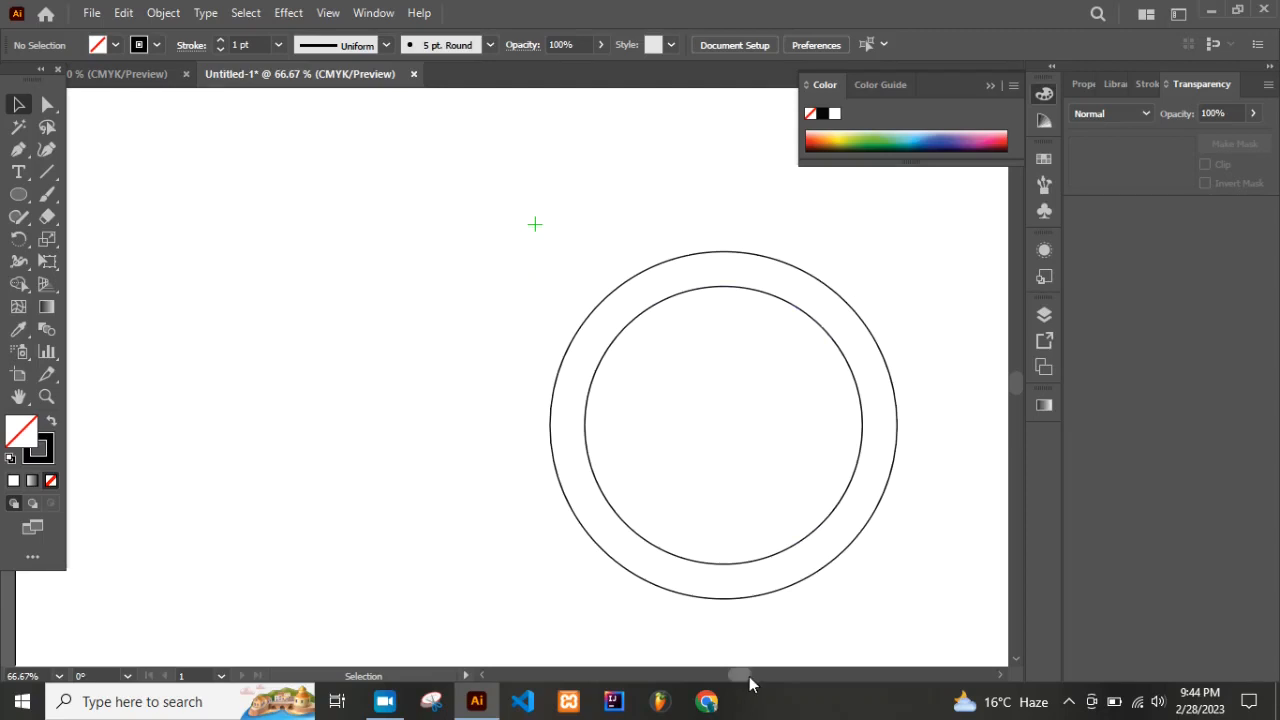
{"action": "left_click_drag", "start_coordinate": [745, 675], "coordinate": [751, 676]}
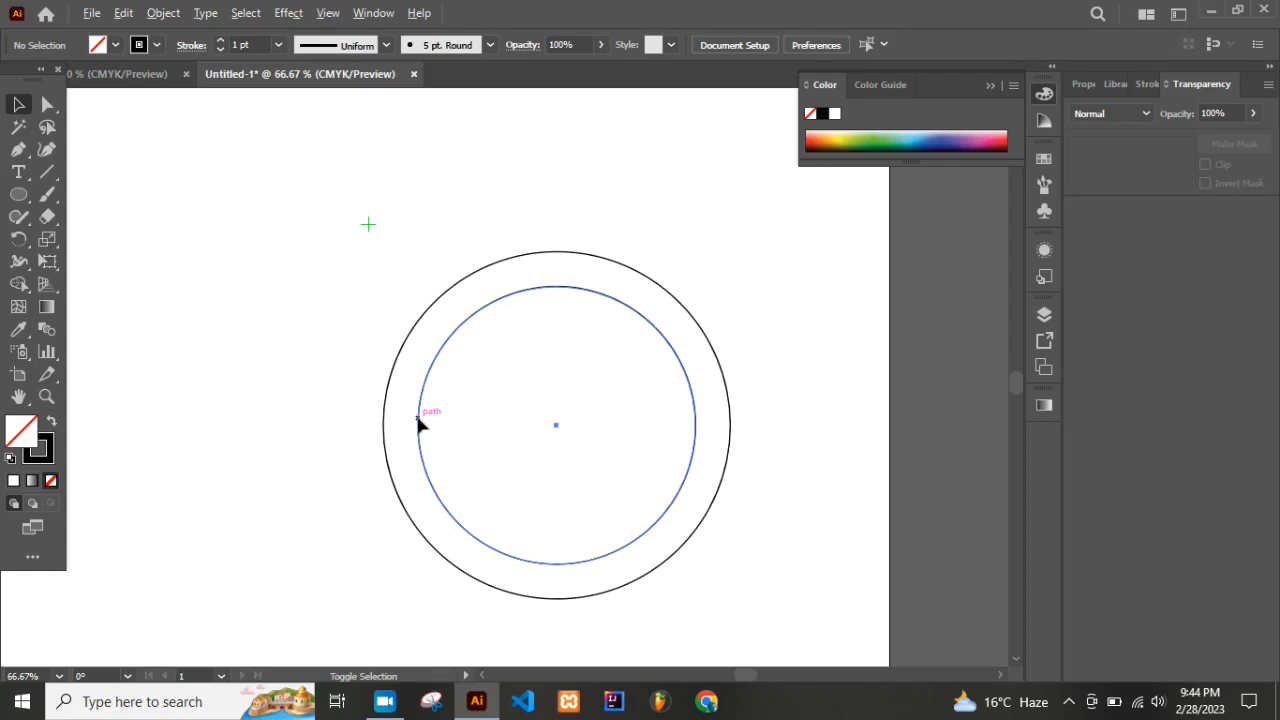
{"action": "left_click_drag", "start_coordinate": [418, 424], "coordinate": [387, 427]}
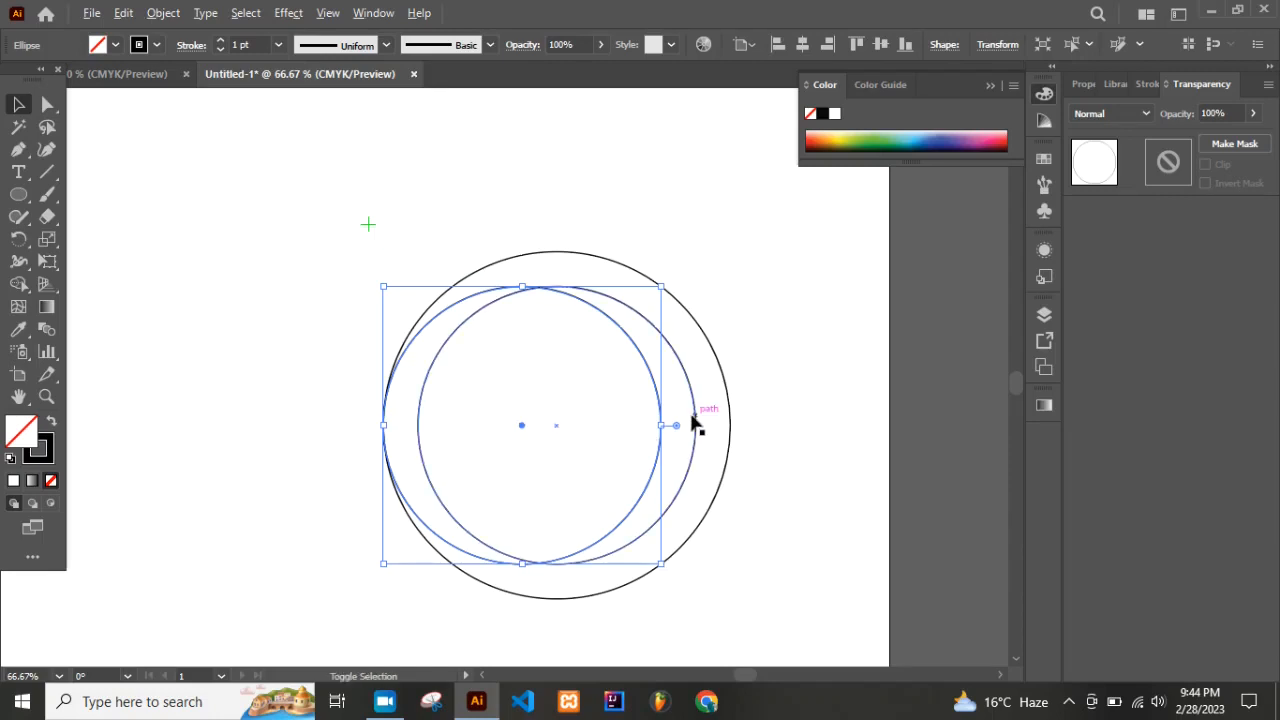
- Duplicate only the centered inner circle horizontally to the right so the copy touches the outer circle's right edge
{"action": "mouse_move", "coordinate": [697, 418]}
{"action": "left_mouse_down"}
{"action": "mouse_move", "coordinate": [729, 418]}
{"action": "mouse_move", "coordinate": [714, 418]}
{"action": "left_mouse_up"}
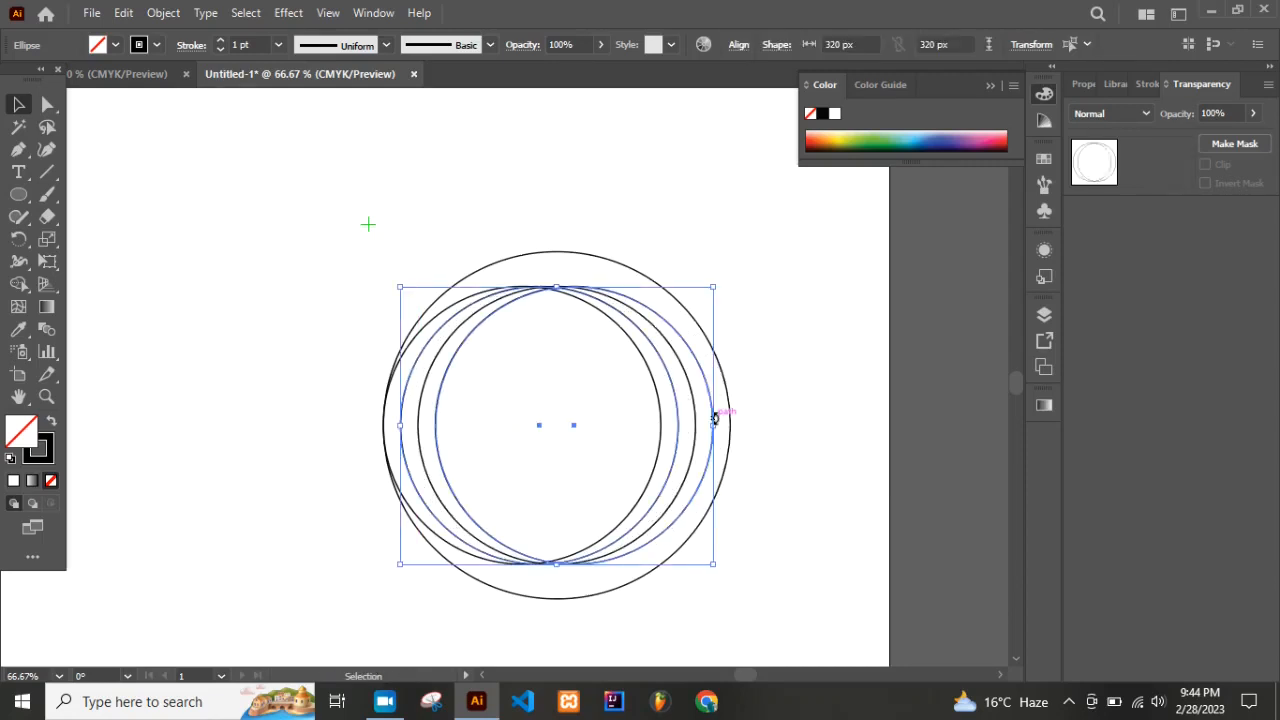
{"action": "key", "text": "ctrl+z"}
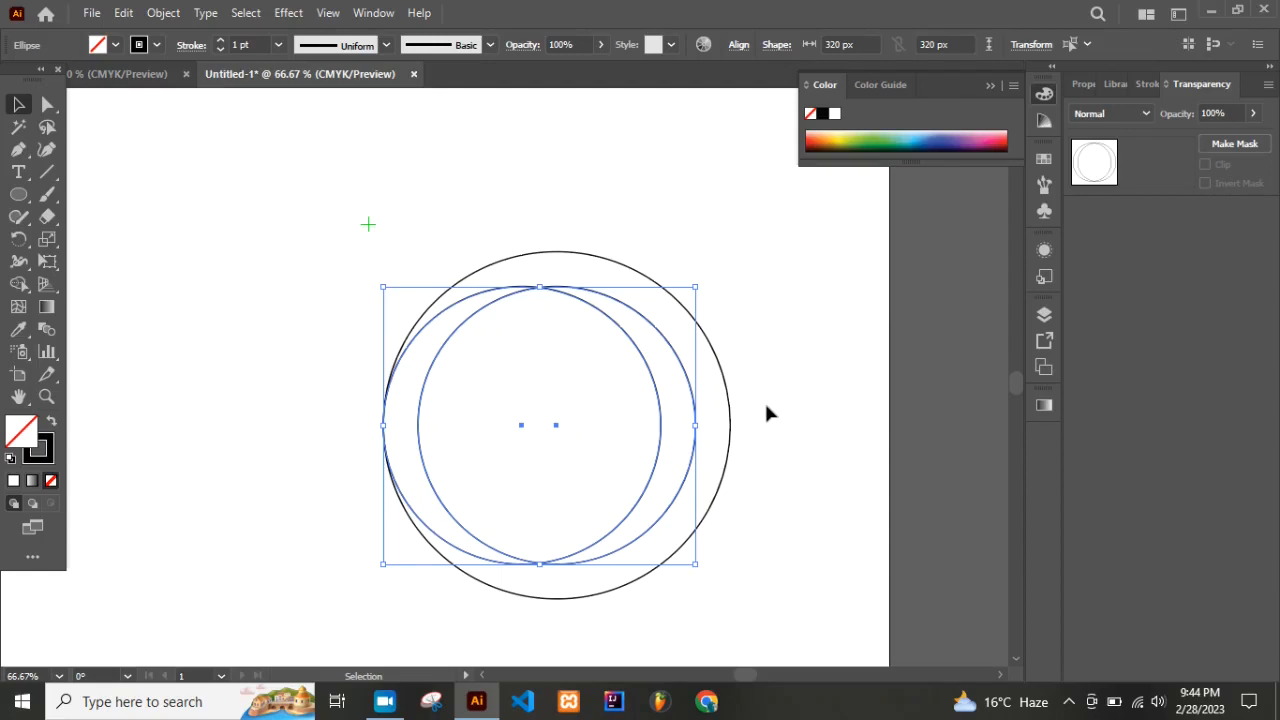
{"action": "left_click", "coordinate": [767, 413]}
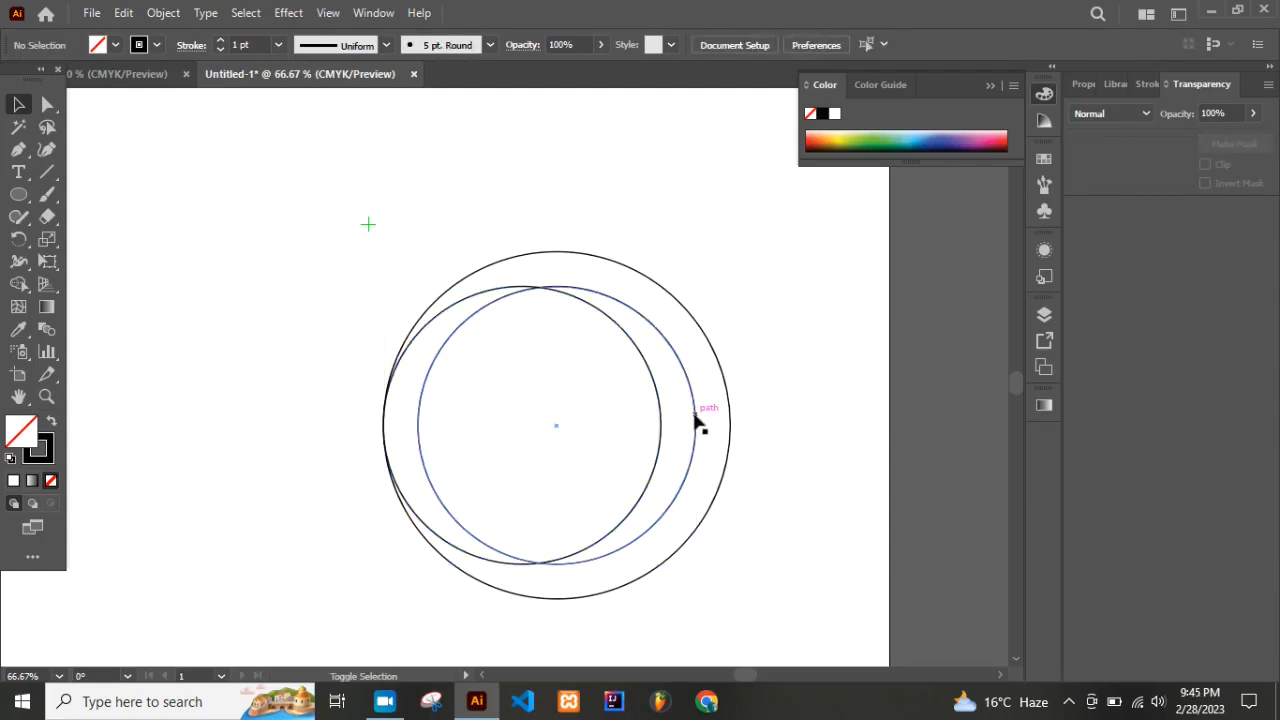
{"action": "left_click_drag", "start_coordinate": [697, 420], "coordinate": [730, 422]}
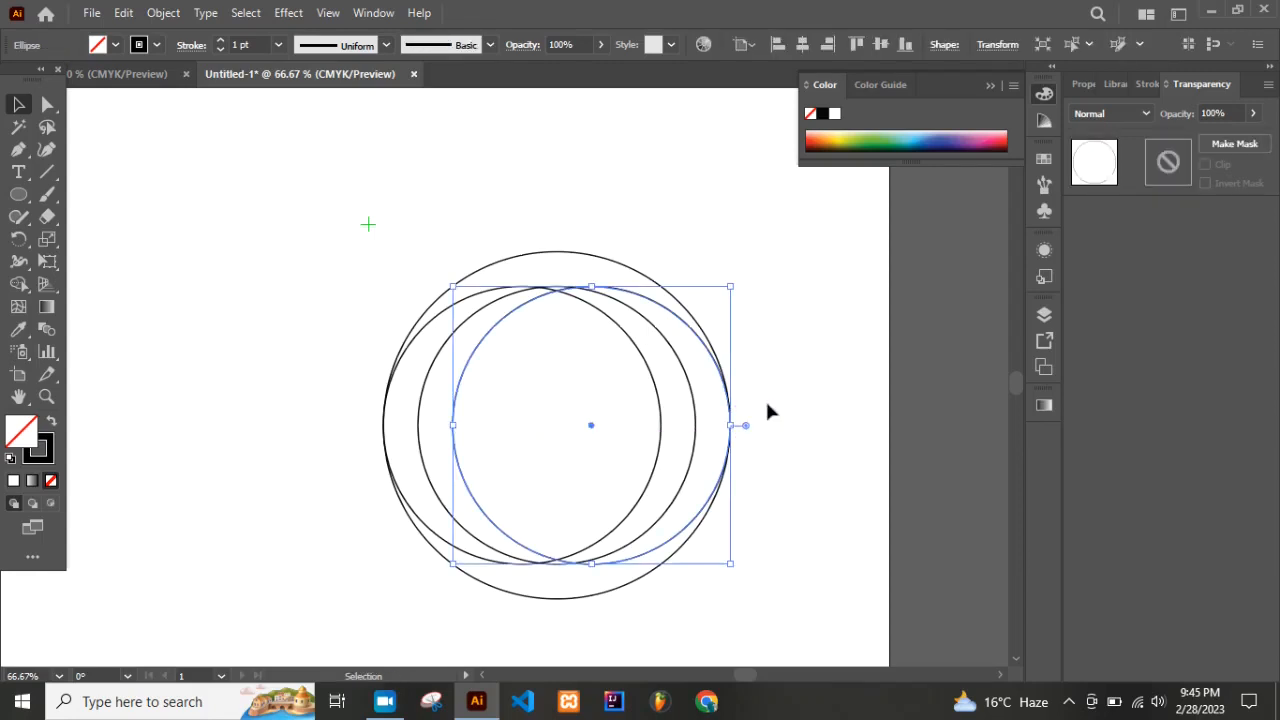
{"action": "left_click", "coordinate": [768, 410]}
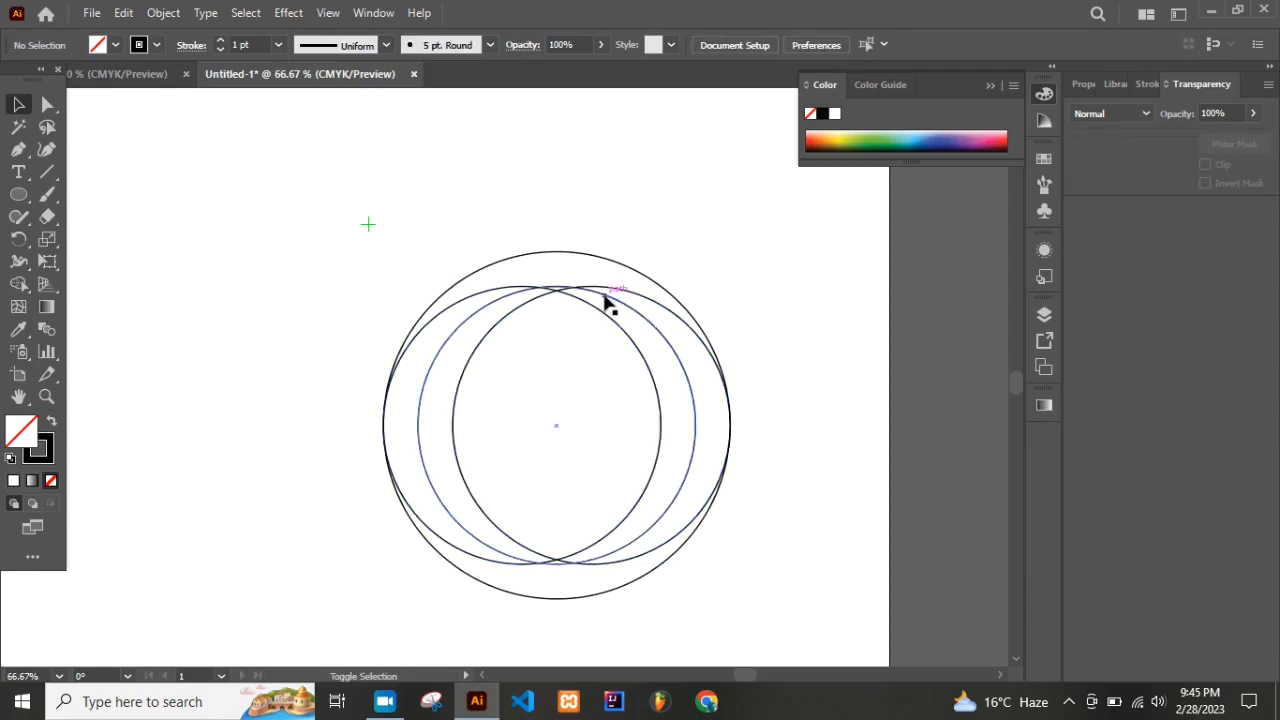
- Duplicate the centered inner circle straight up so the copy touches the outer circle's top edge
{"action": "left_click_drag", "start_coordinate": [604, 296], "coordinate": [604, 268]}
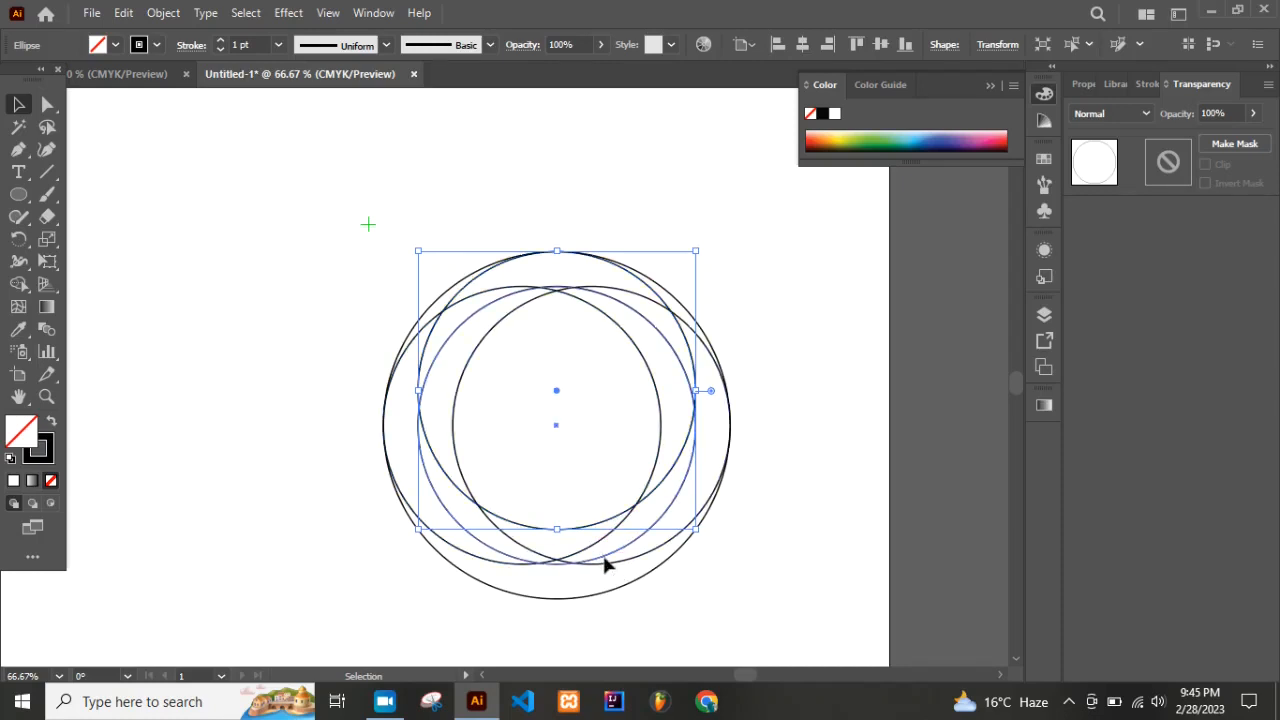
{"action": "left_click", "coordinate": [606, 562]}
{"action": "left_click", "coordinate": [645, 617]}
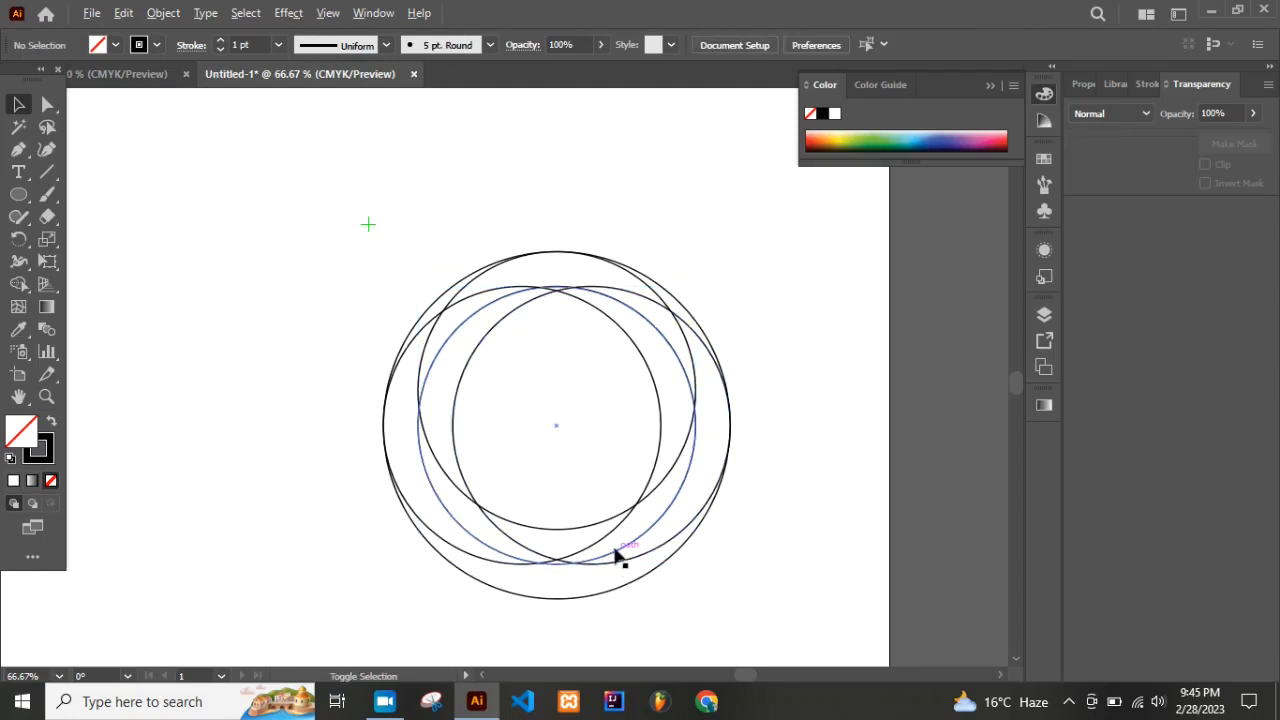
{"action": "left_click_drag", "start_coordinate": [617, 556], "coordinate": [616, 590]}
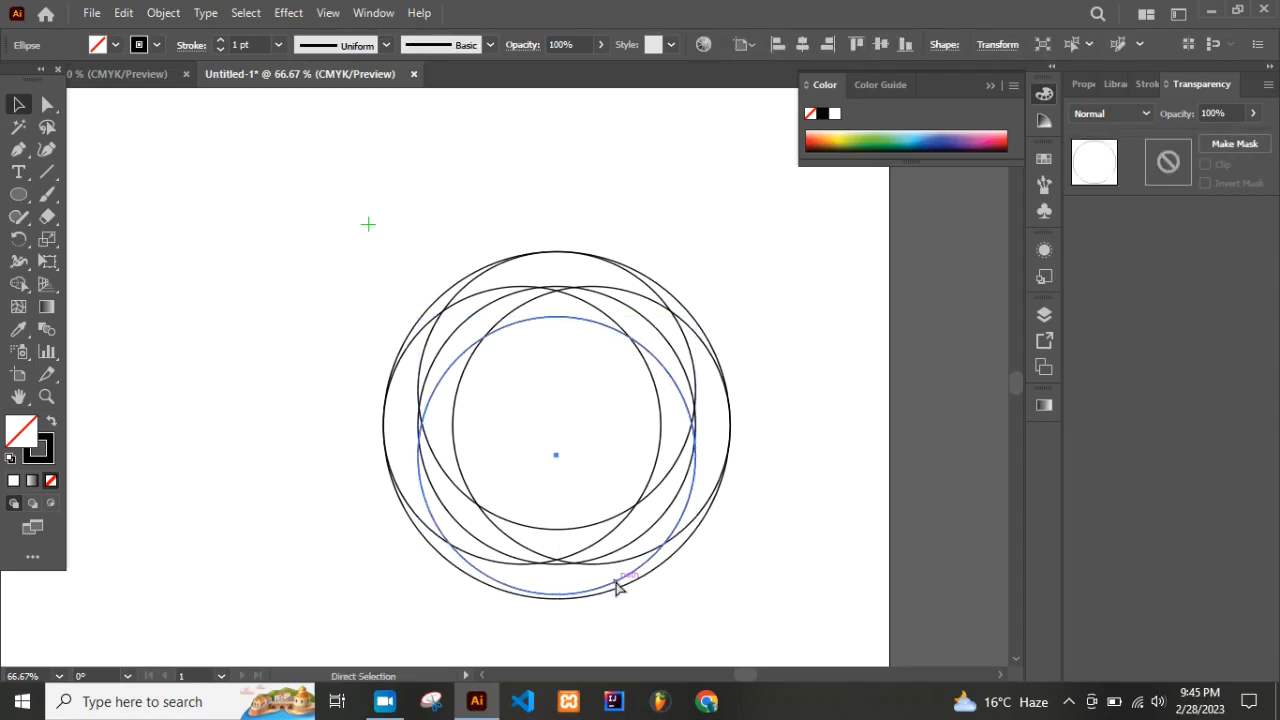
{"action": "key", "text": "ctrl+z"}
{"action": "left_click", "coordinate": [632, 614]}
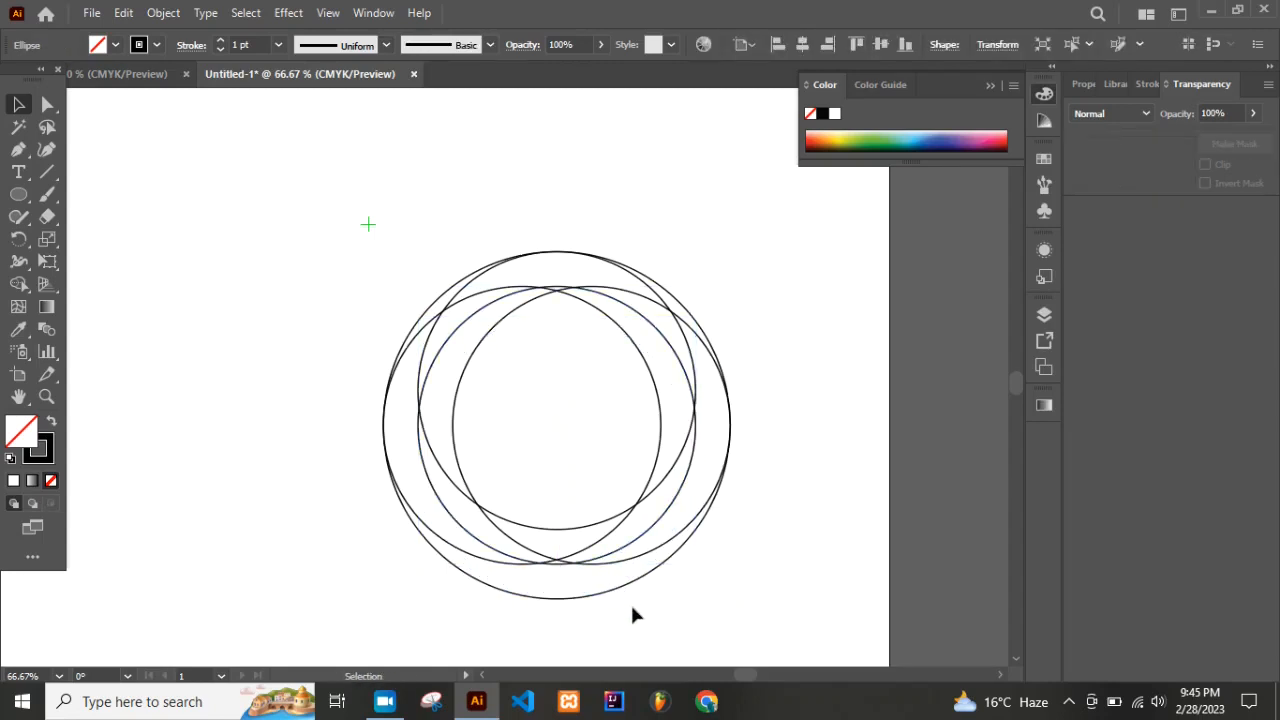
- Move the original centered inner circle straight down so it touches the outer circle's bottom edge
{"action": "key", "text": "shift"}
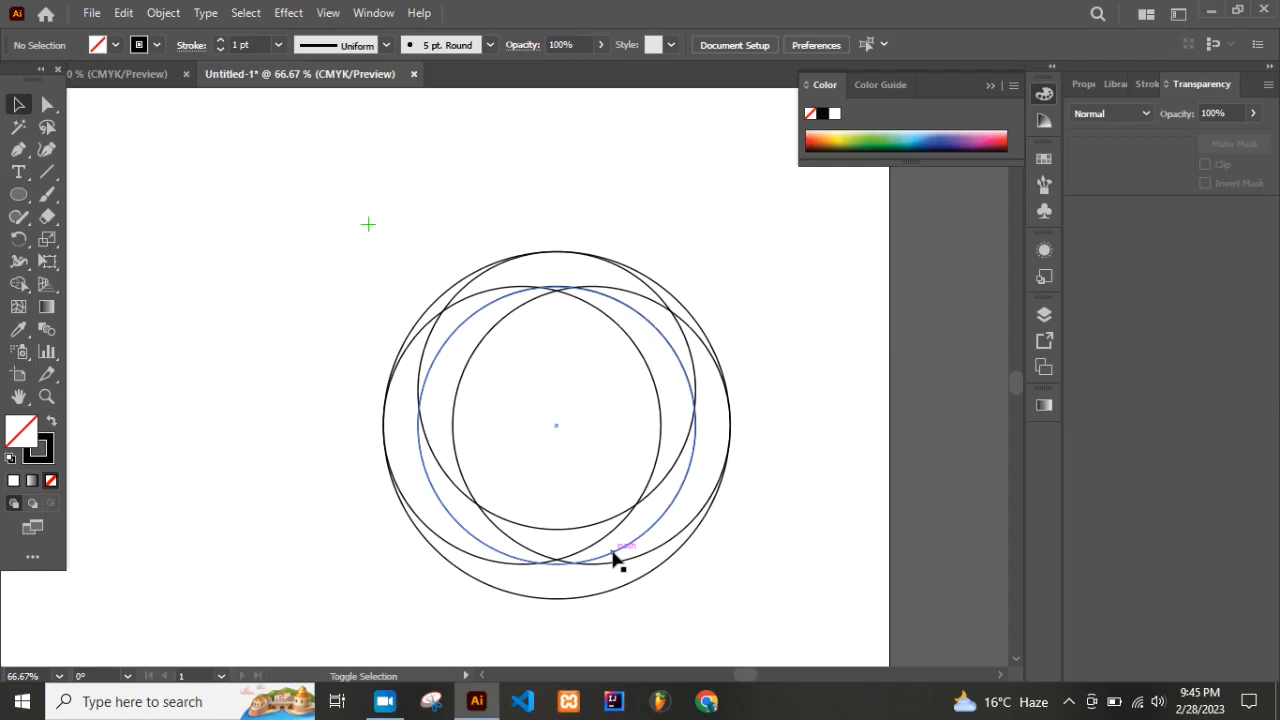
{"action": "left_click_drag", "start_coordinate": [613, 561], "coordinate": [614, 594]}
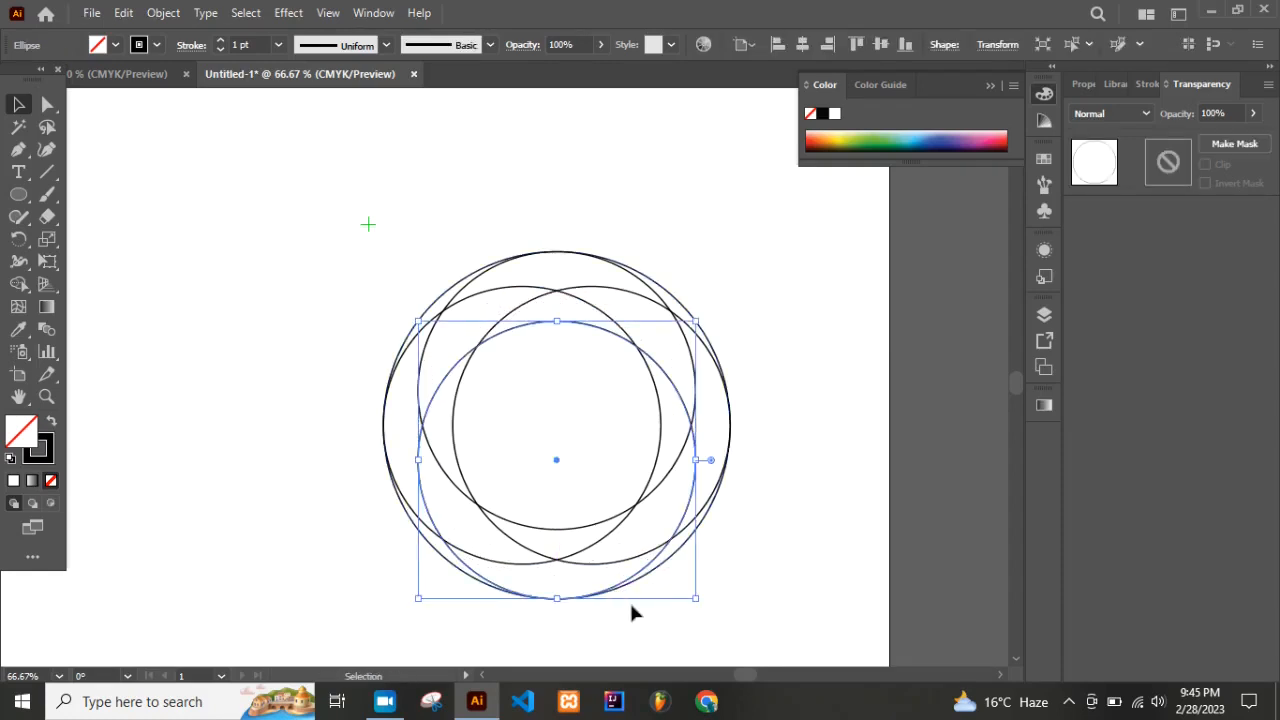
{"action": "left_click", "coordinate": [631, 605]}
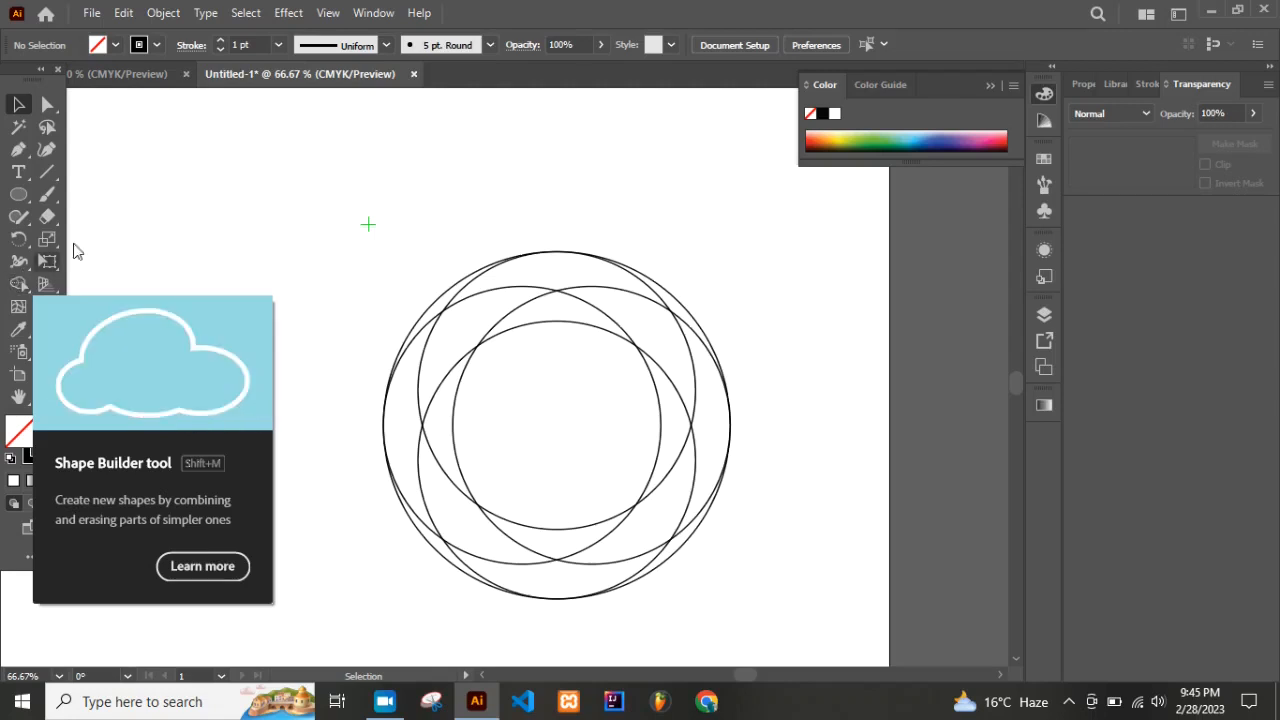
- Merge the overlapping regions of all the circles into four interlocking crescents around the centre with the Shape Builder tool
{"action": "left_click", "coordinate": [19, 287]}
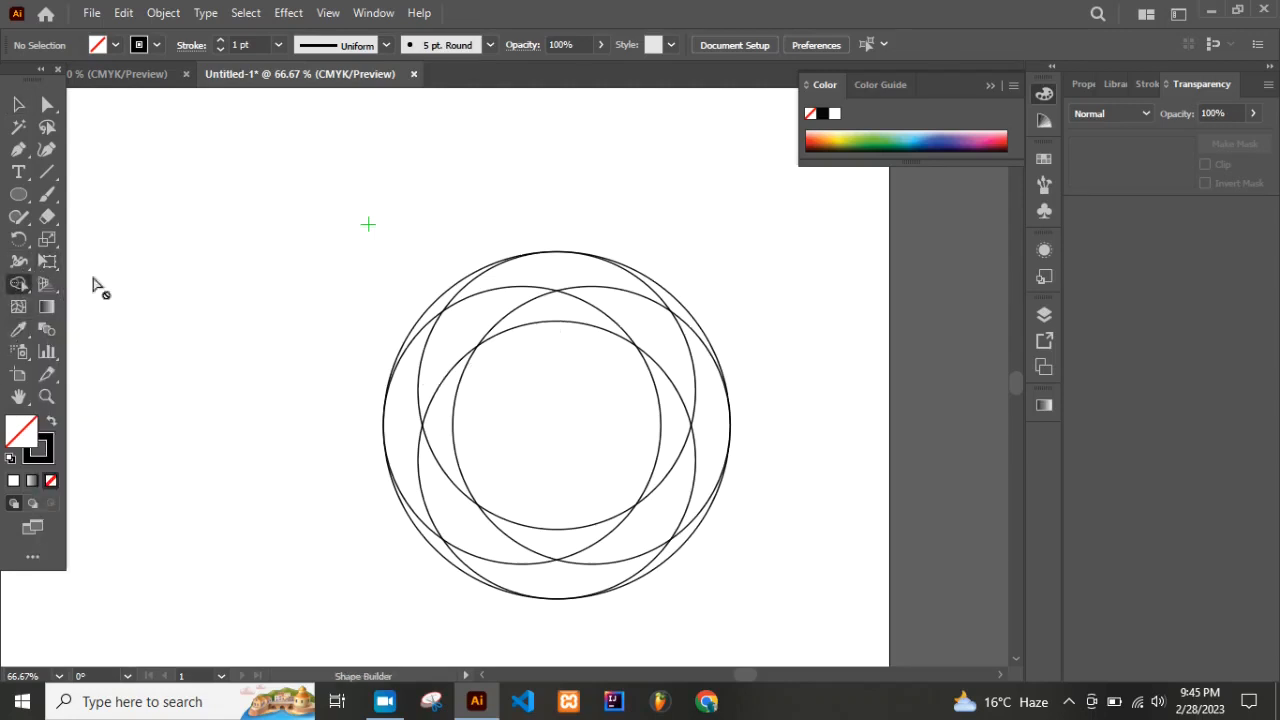
{"action": "left_click", "coordinate": [20, 104]}
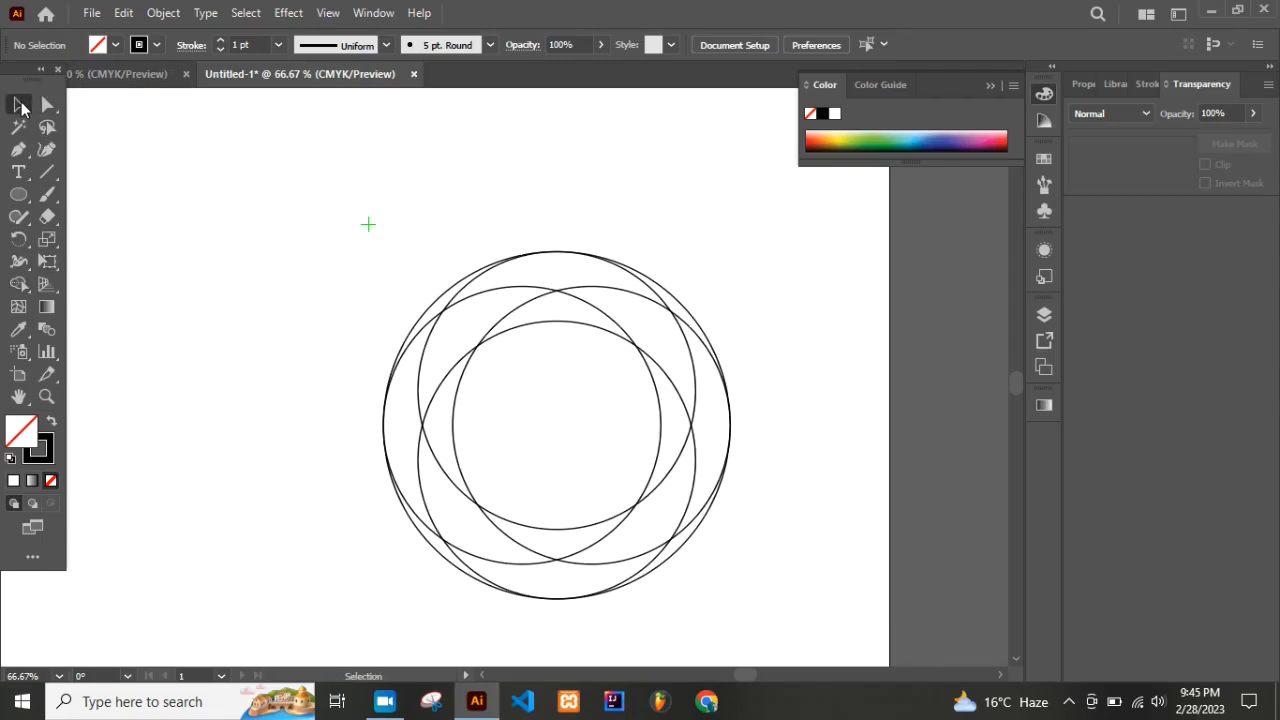
{"action": "left_click_drag", "start_coordinate": [283, 193], "coordinate": [743, 611]}
{"action": "left_click", "coordinate": [18, 284]}
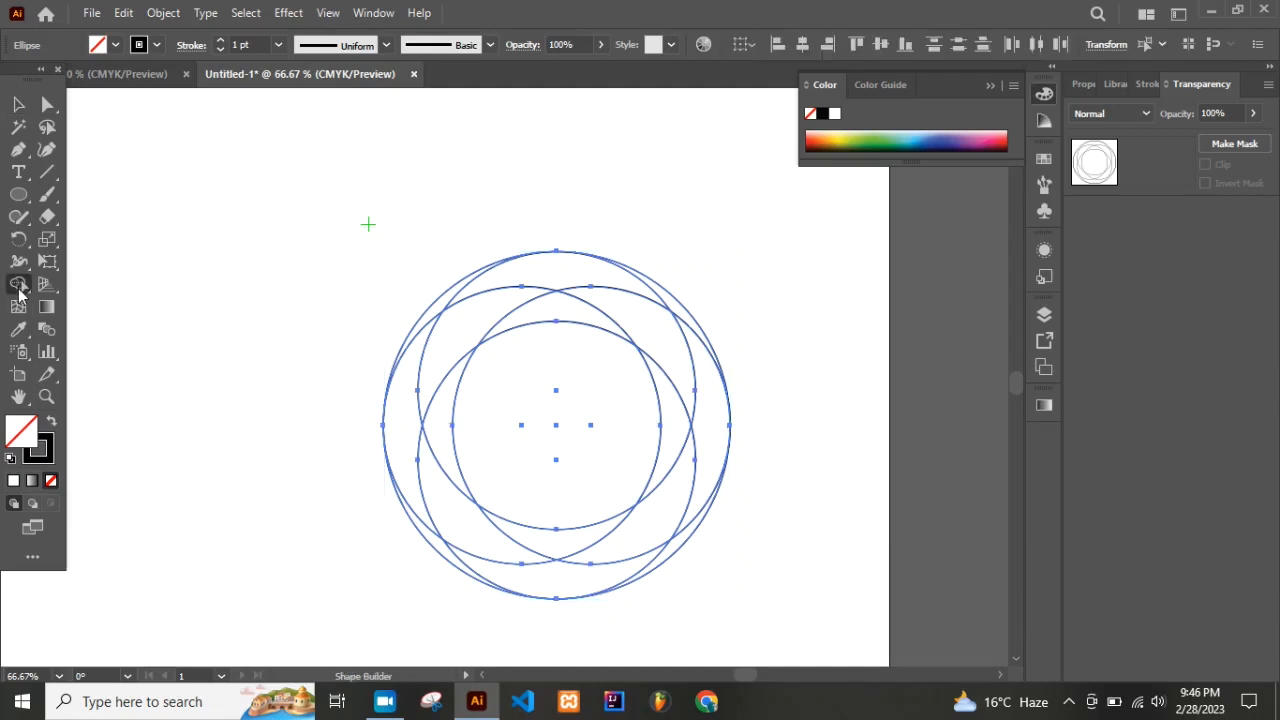
{"action": "mouse_move", "coordinate": [558, 321]}
{"action": "left_mouse_down"}
{"action": "mouse_move", "coordinate": [478, 320]}
{"action": "mouse_move", "coordinate": [421, 357]}
{"action": "mouse_move", "coordinate": [391, 436]}
{"action": "mouse_move", "coordinate": [426, 534]}
{"action": "left_mouse_up"}
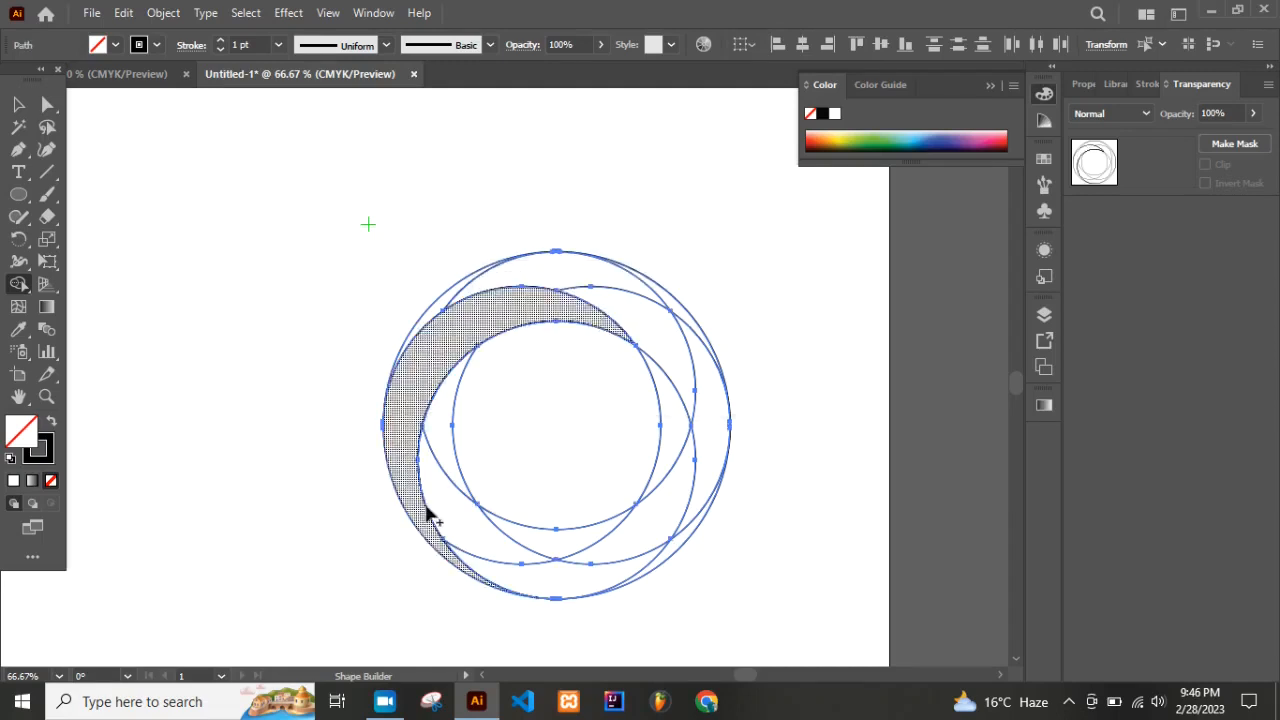
{"action": "mouse_move", "coordinate": [438, 421]}
{"action": "left_mouse_down"}
{"action": "mouse_move", "coordinate": [483, 538]}
{"action": "mouse_move", "coordinate": [521, 563]}
{"action": "mouse_move", "coordinate": [646, 574]}
{"action": "left_mouse_up"}
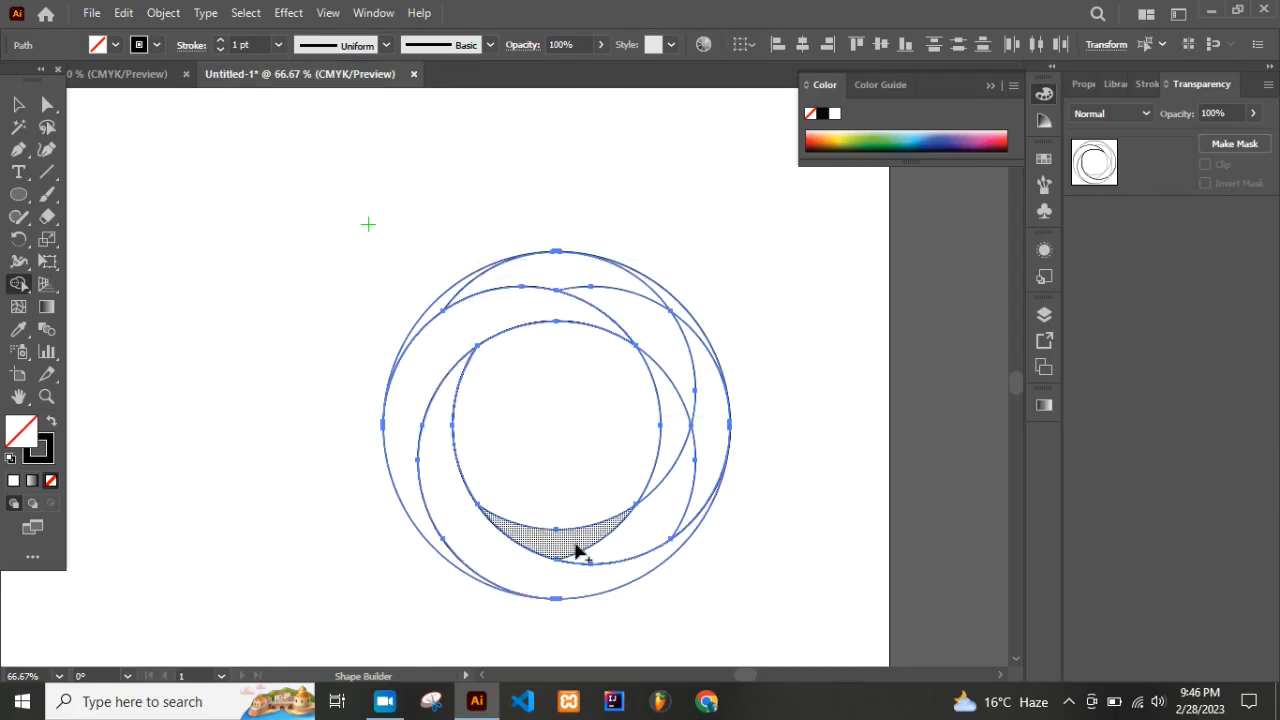
{"action": "mouse_move", "coordinate": [580, 546]}
{"action": "left_mouse_down"}
{"action": "mouse_move", "coordinate": [640, 523]}
{"action": "mouse_move", "coordinate": [683, 482]}
{"action": "mouse_move", "coordinate": [709, 403]}
{"action": "mouse_move", "coordinate": [700, 337]}
{"action": "left_mouse_up"}
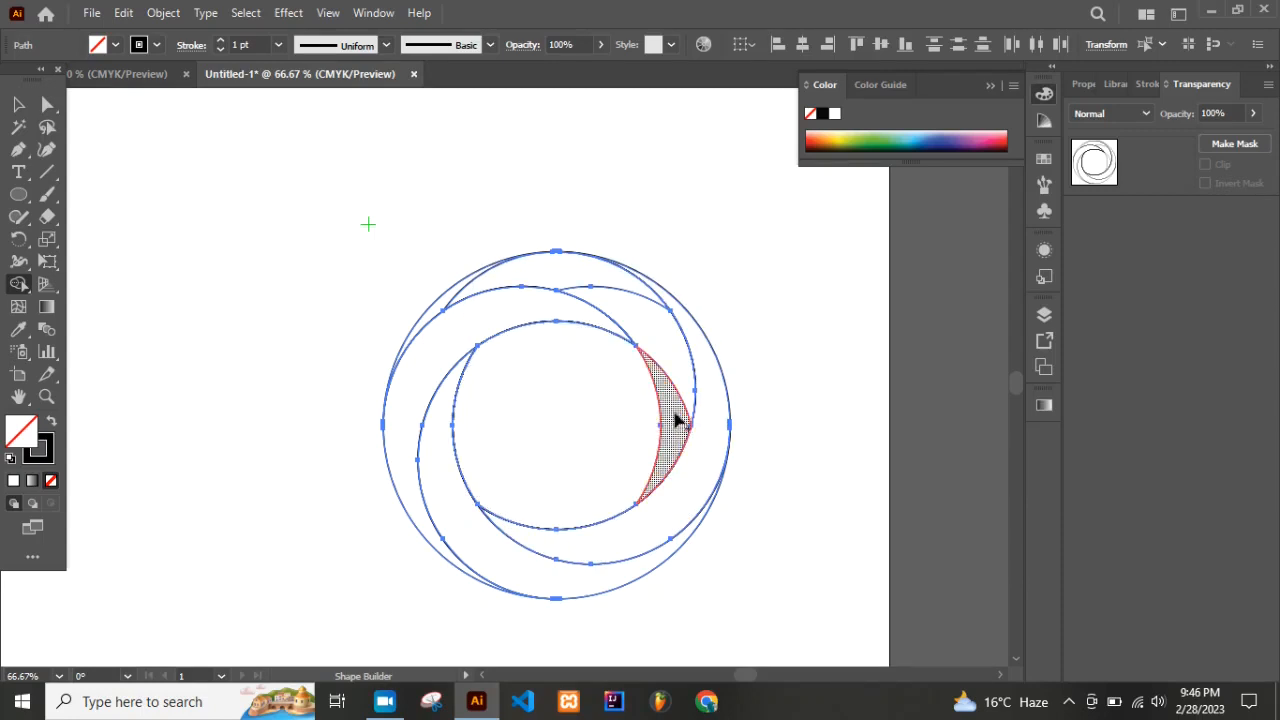
{"action": "mouse_move", "coordinate": [677, 420]}
{"action": "left_mouse_down"}
{"action": "mouse_move", "coordinate": [669, 333]}
{"action": "mouse_move", "coordinate": [638, 309]}
{"action": "mouse_move", "coordinate": [598, 284]}
{"action": "mouse_move", "coordinate": [474, 283]}
{"action": "left_mouse_up"}
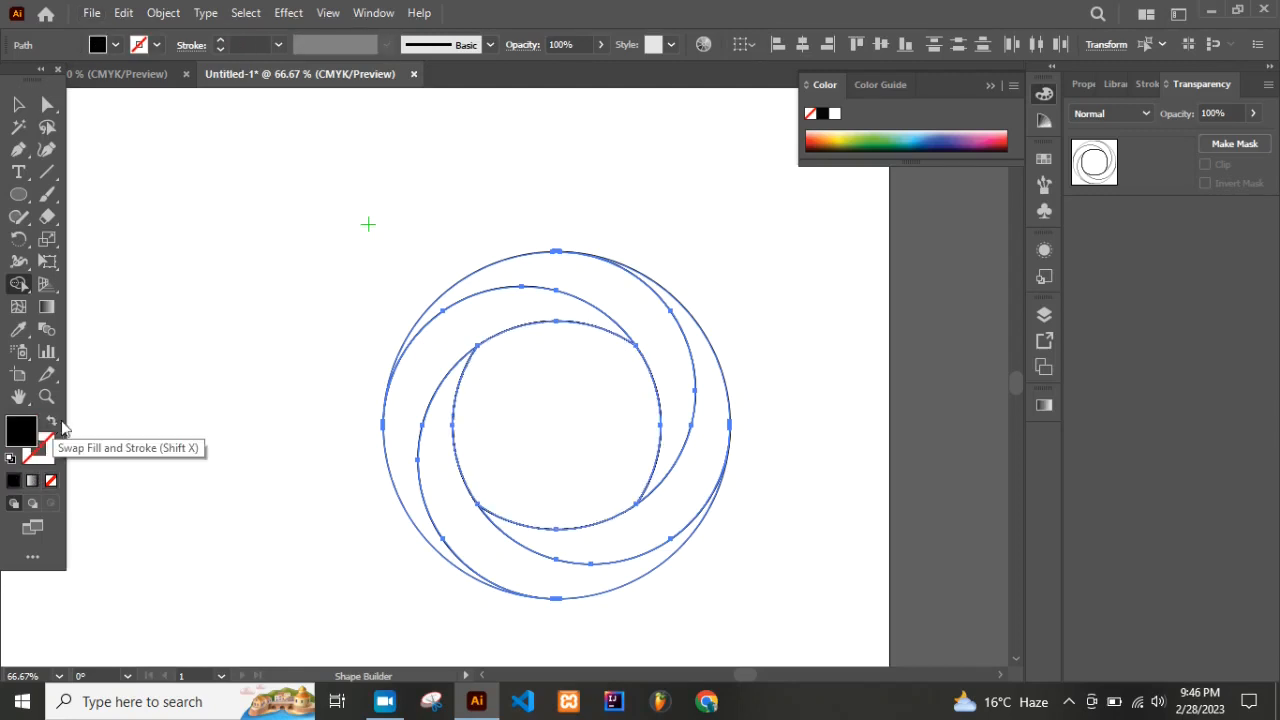
- Fill the four crescents black, keep the centre shape white, and give all the shapes a black stroke
{"action": "left_click", "coordinate": [558, 383]}
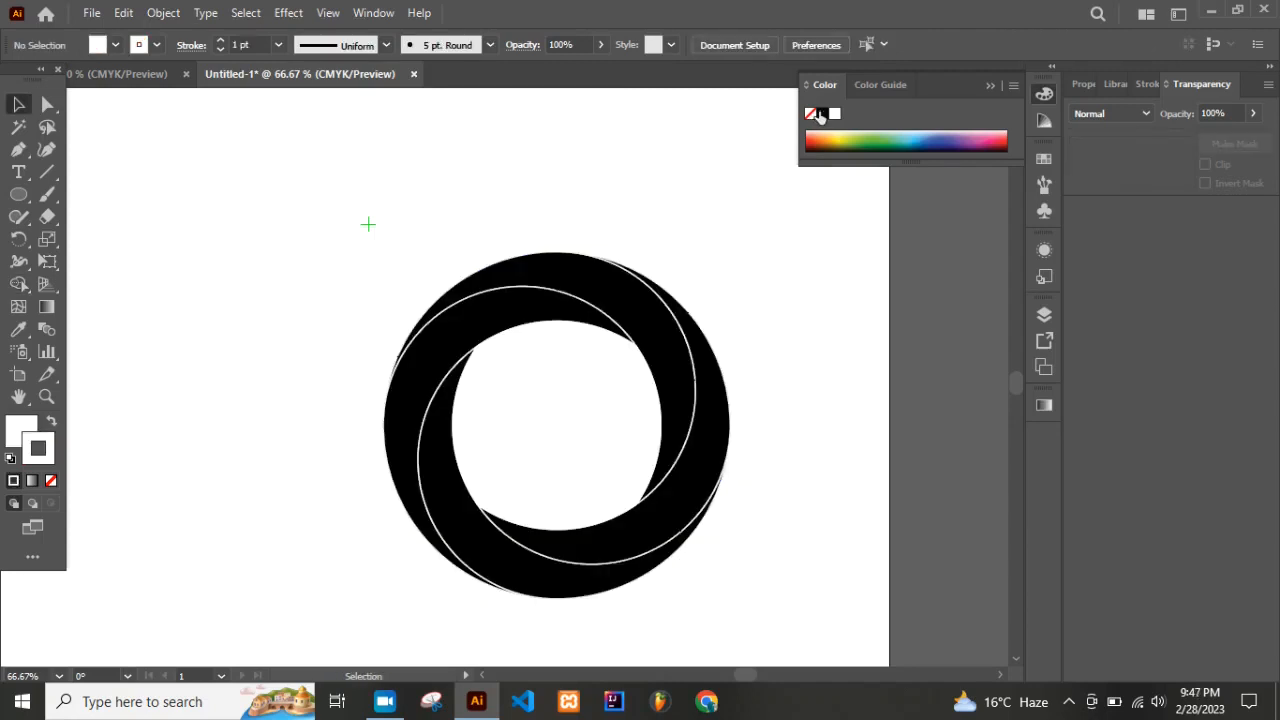
{"action": "left_click", "coordinate": [822, 114]}
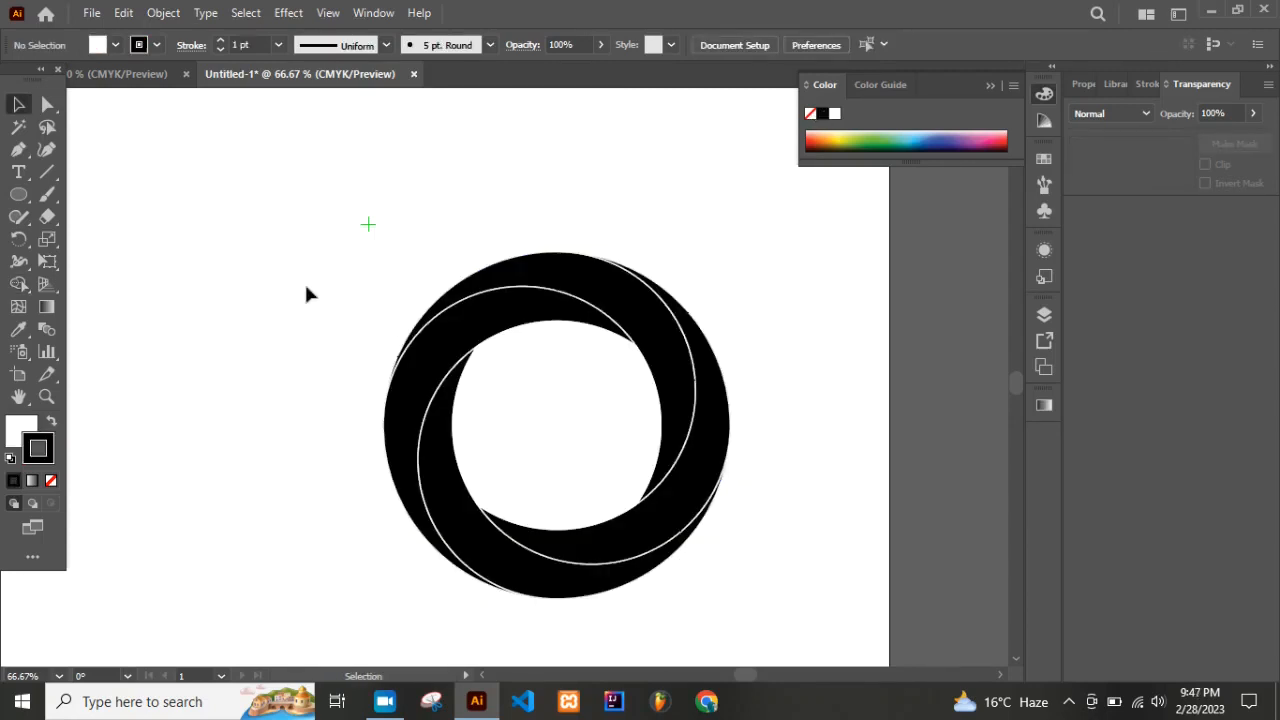
{"action": "left_click_drag", "start_coordinate": [308, 280], "coordinate": [798, 601]}
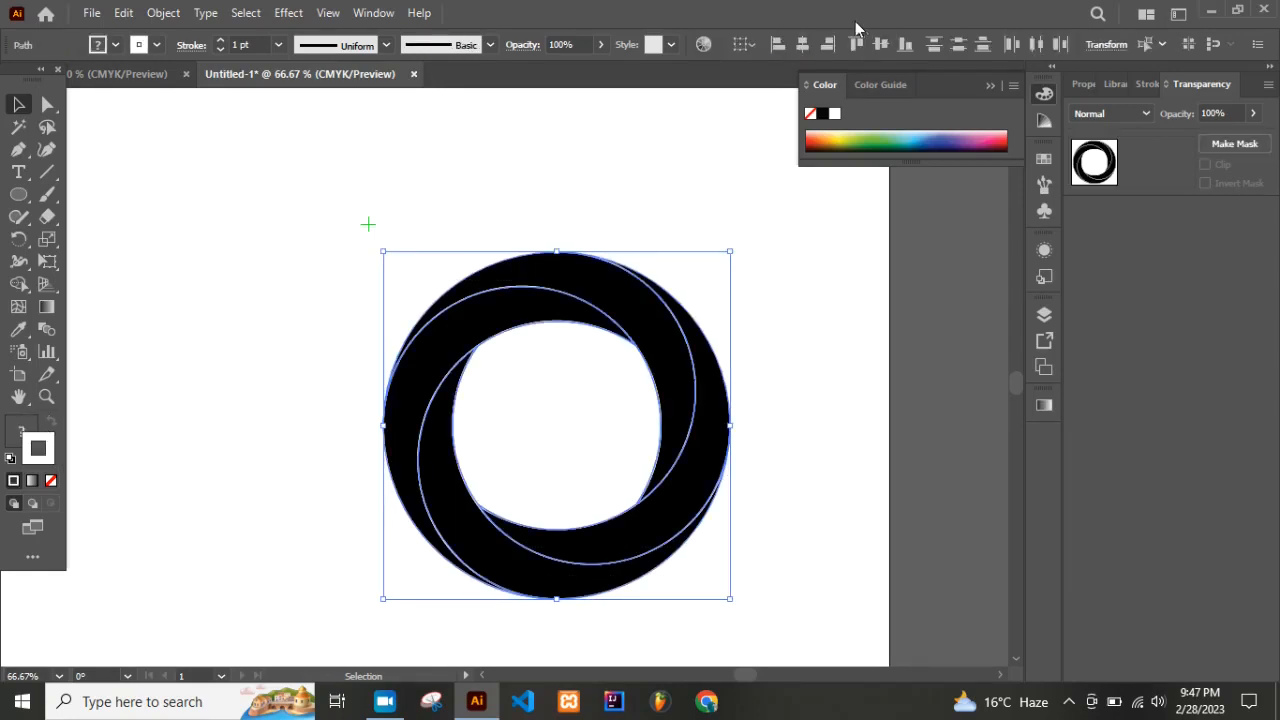
{"action": "left_click", "coordinate": [822, 113]}
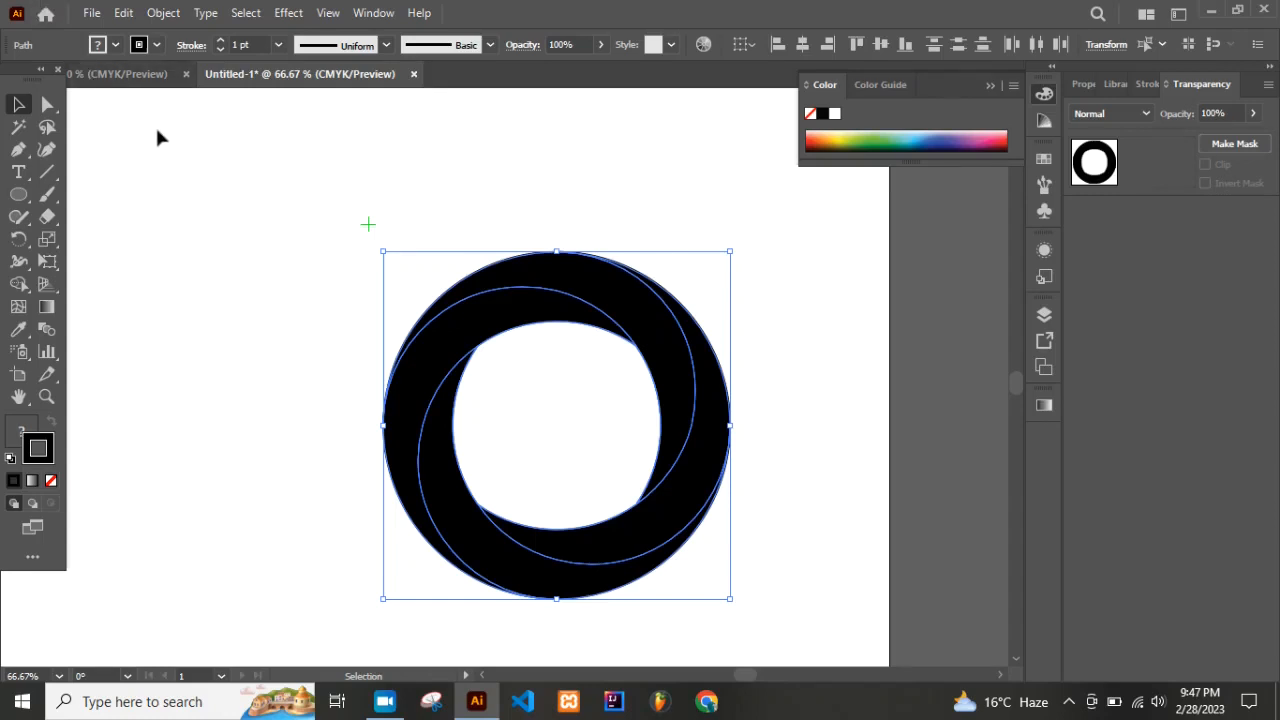
{"action": "left_click", "coordinate": [242, 248]}
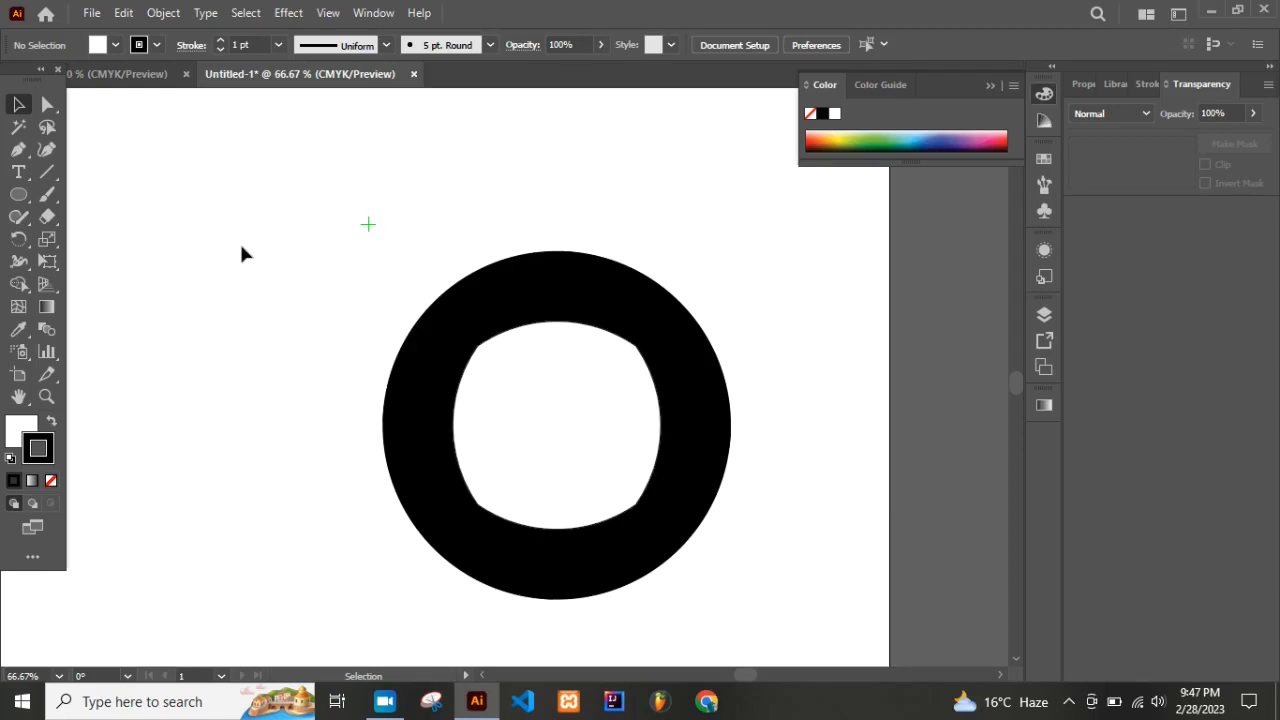
- Offset the paths of all the crescents and the centre shape by -9 px with round joins
{"action": "left_click_drag", "start_coordinate": [338, 176], "coordinate": [741, 521]}
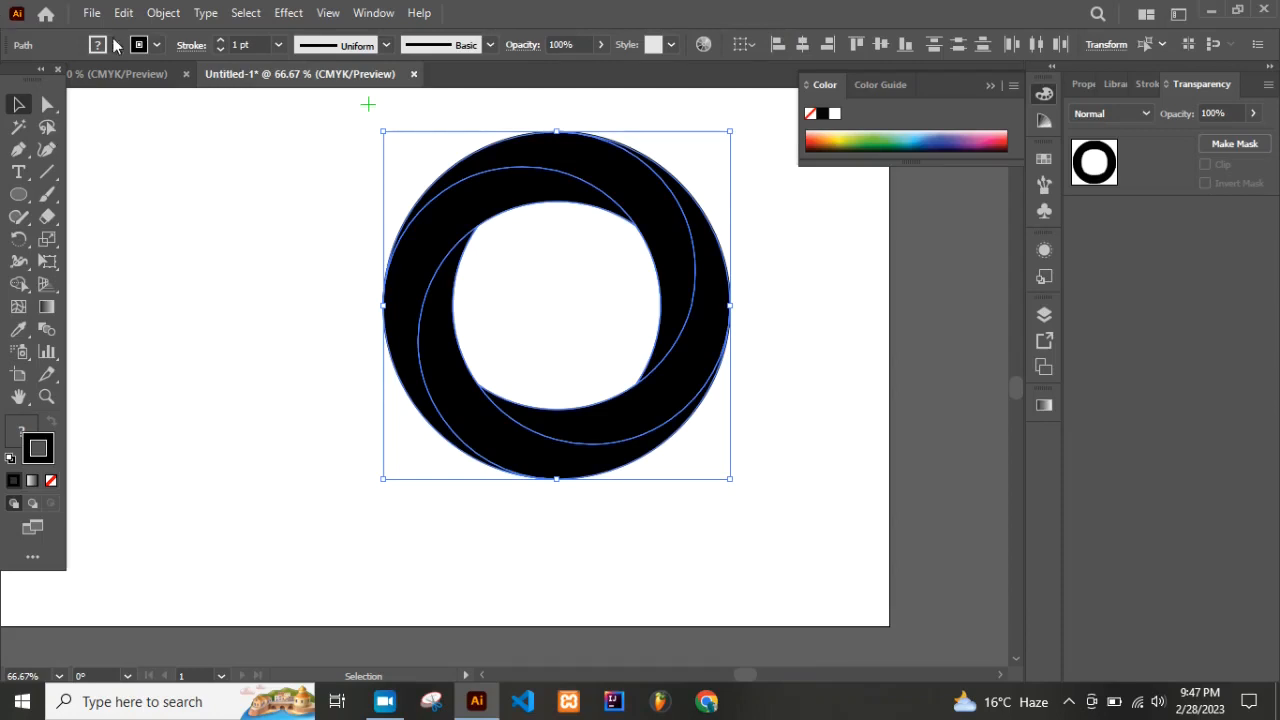
{"action": "left_click", "coordinate": [163, 12]}
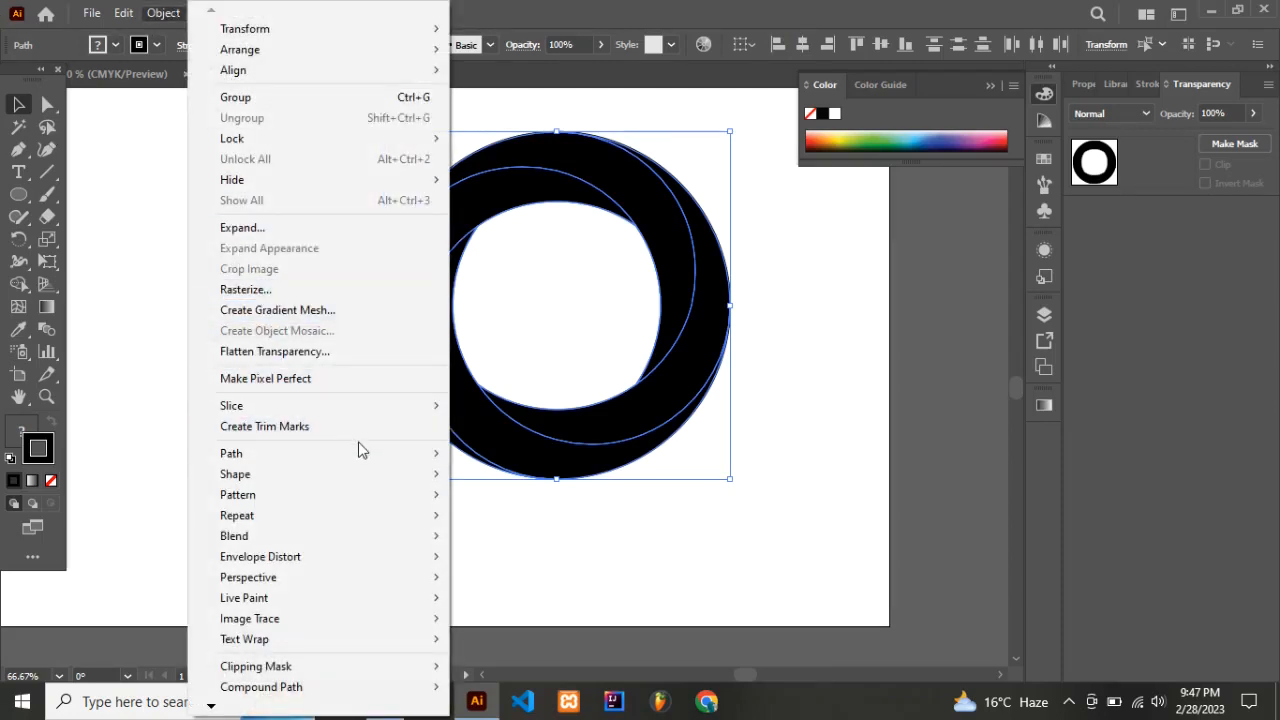
{"action": "mouse_move", "coordinate": [437, 464]}
{"action": "left_click", "coordinate": [508, 522]}
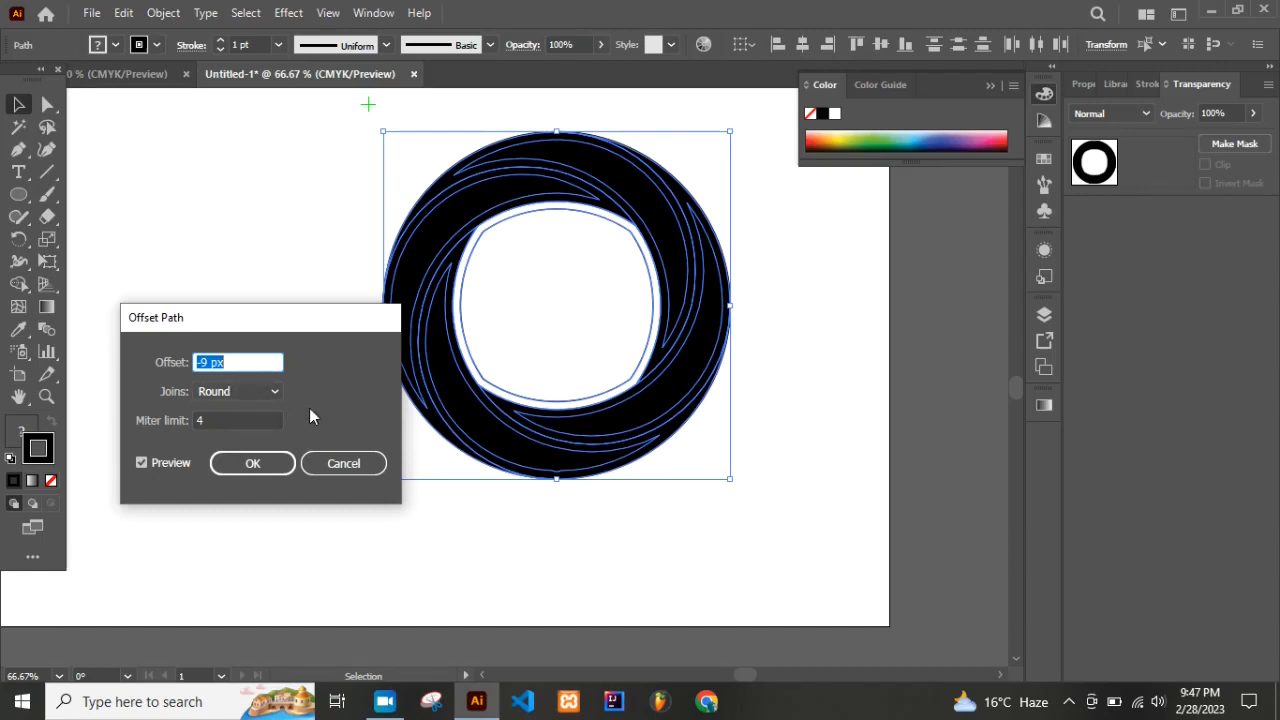
{"action": "left_click", "coordinate": [253, 463]}
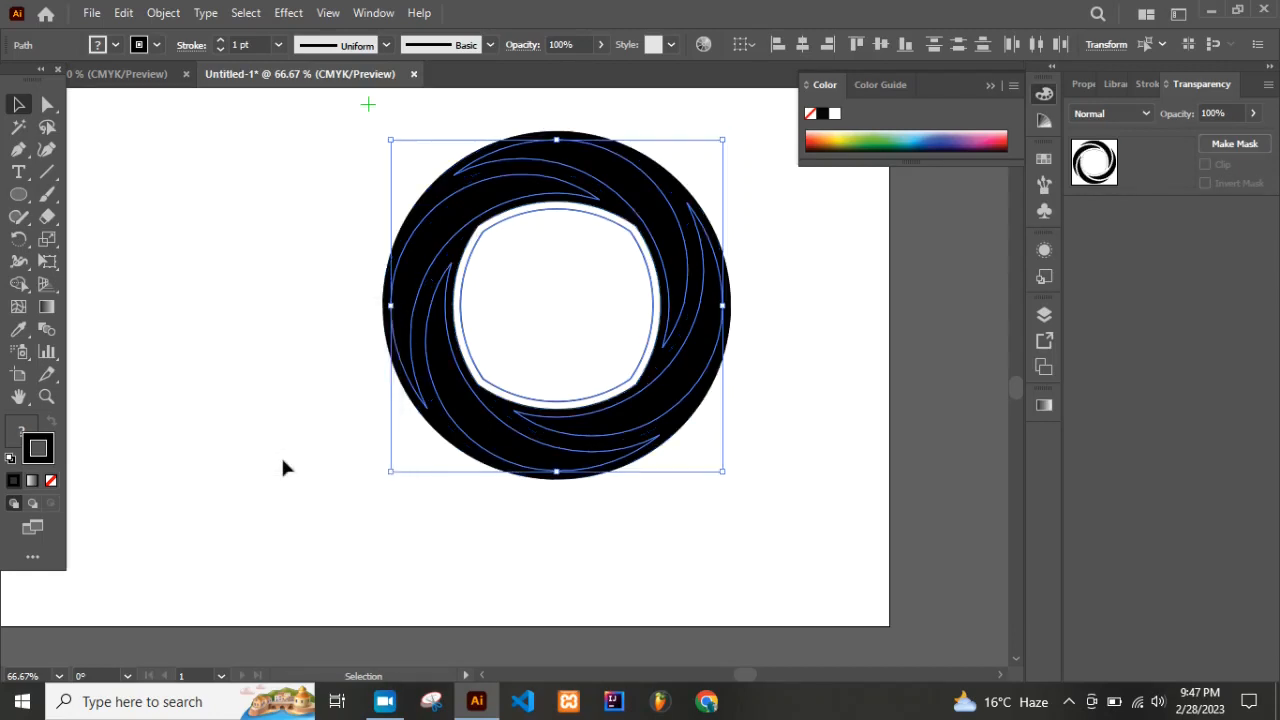
{"action": "left_click", "coordinate": [290, 288]}
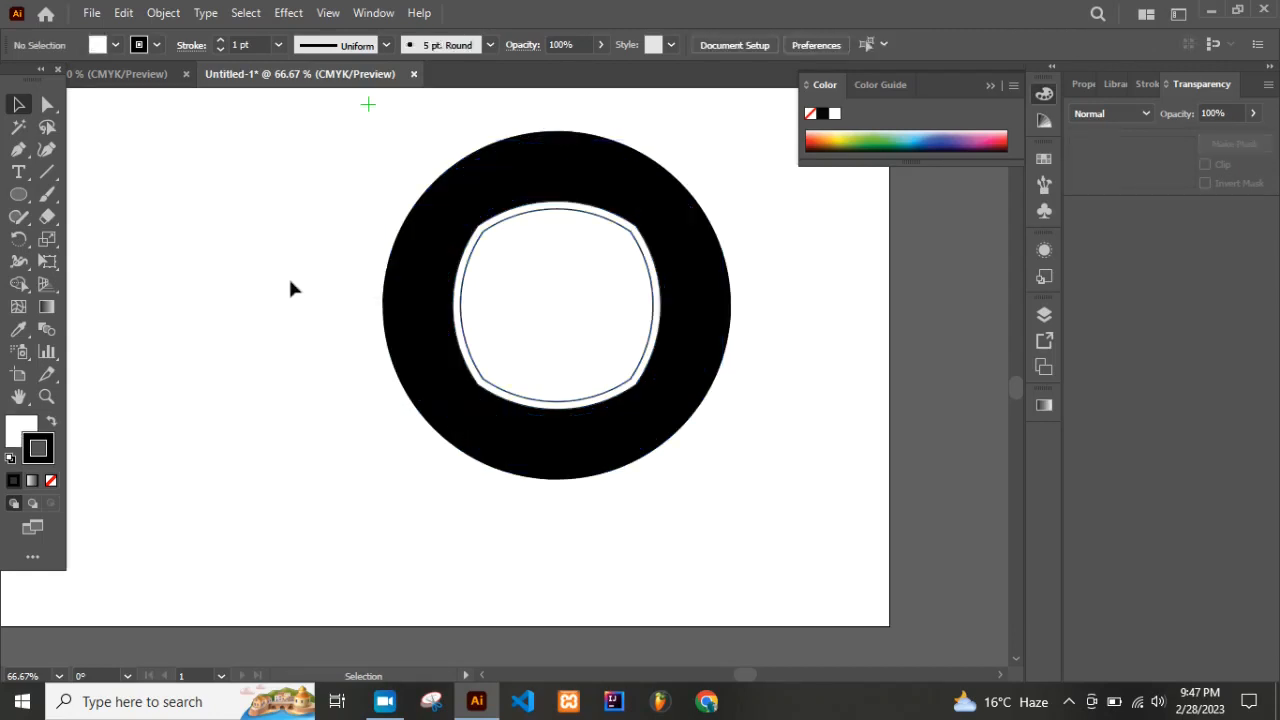
- Remove the border strips around the four offset crescents with the Shape Builder tool, leaving gaps between the blades
{"action": "left_click_drag", "start_coordinate": [428, 208], "coordinate": [775, 503]}
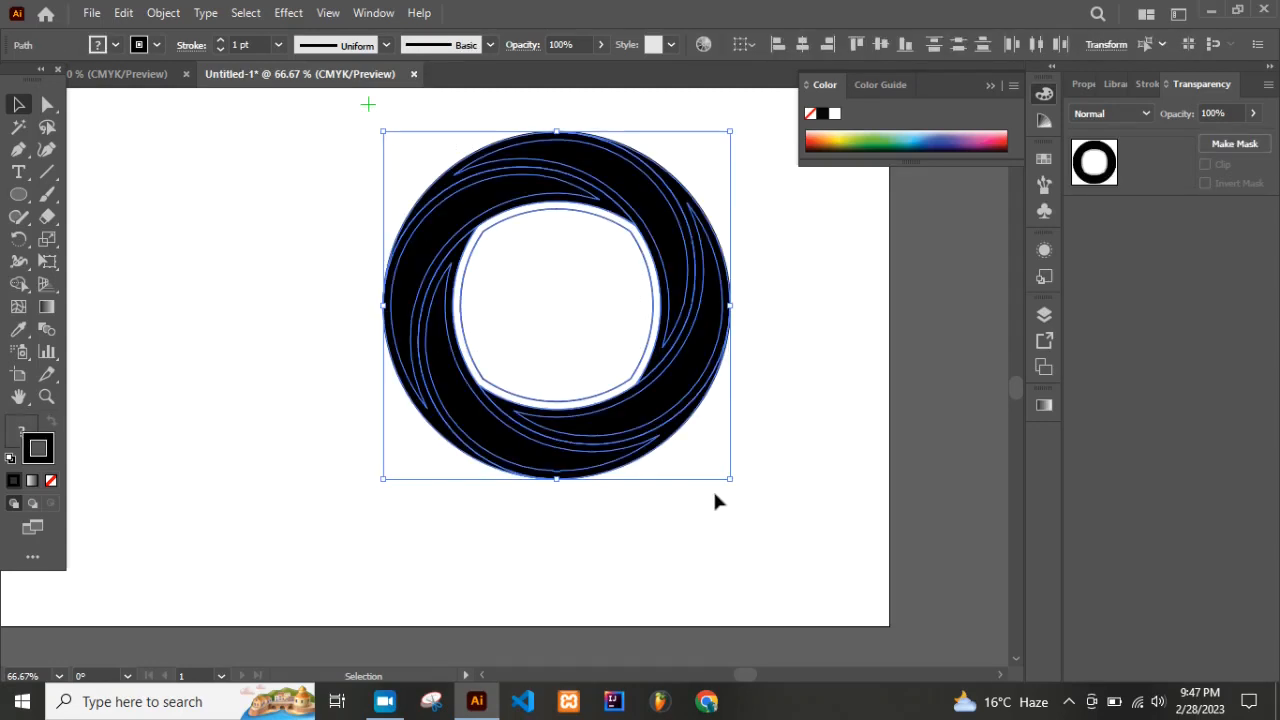
{"action": "left_click", "coordinate": [18, 285]}
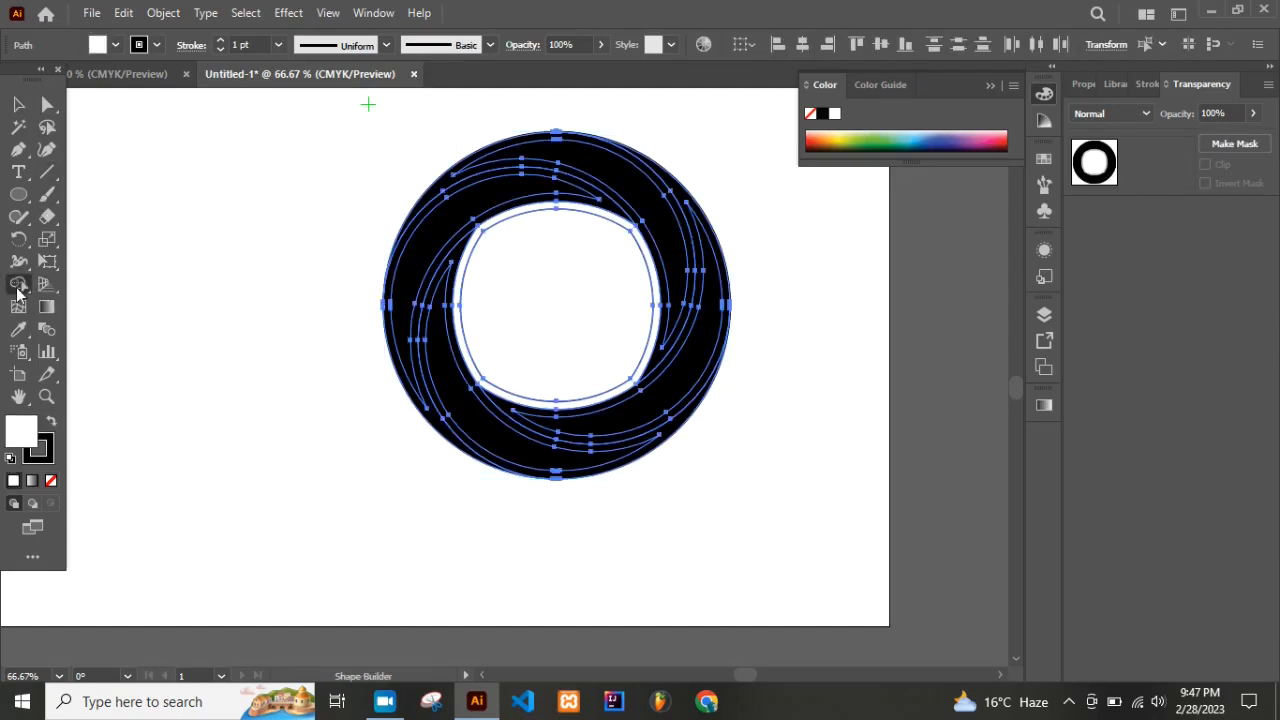
{"action": "left_click", "coordinate": [447, 190]}
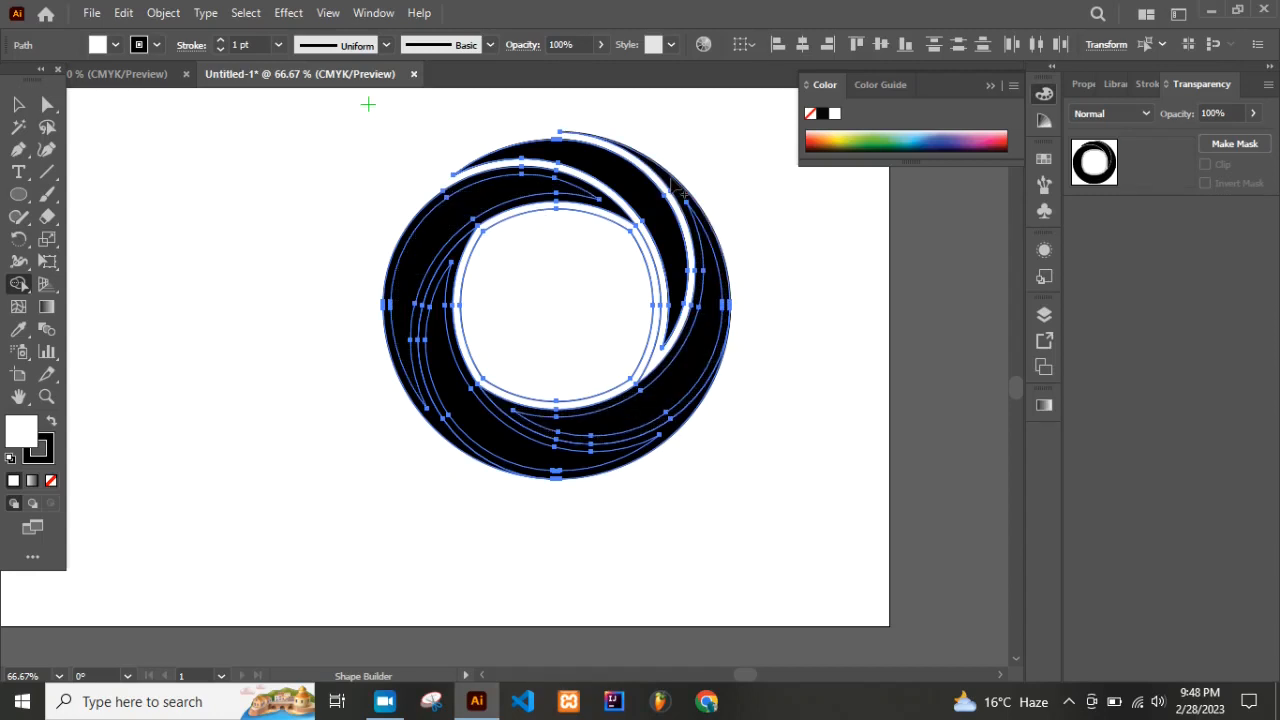
{"action": "left_click", "coordinate": [671, 179], "text": "alt"}
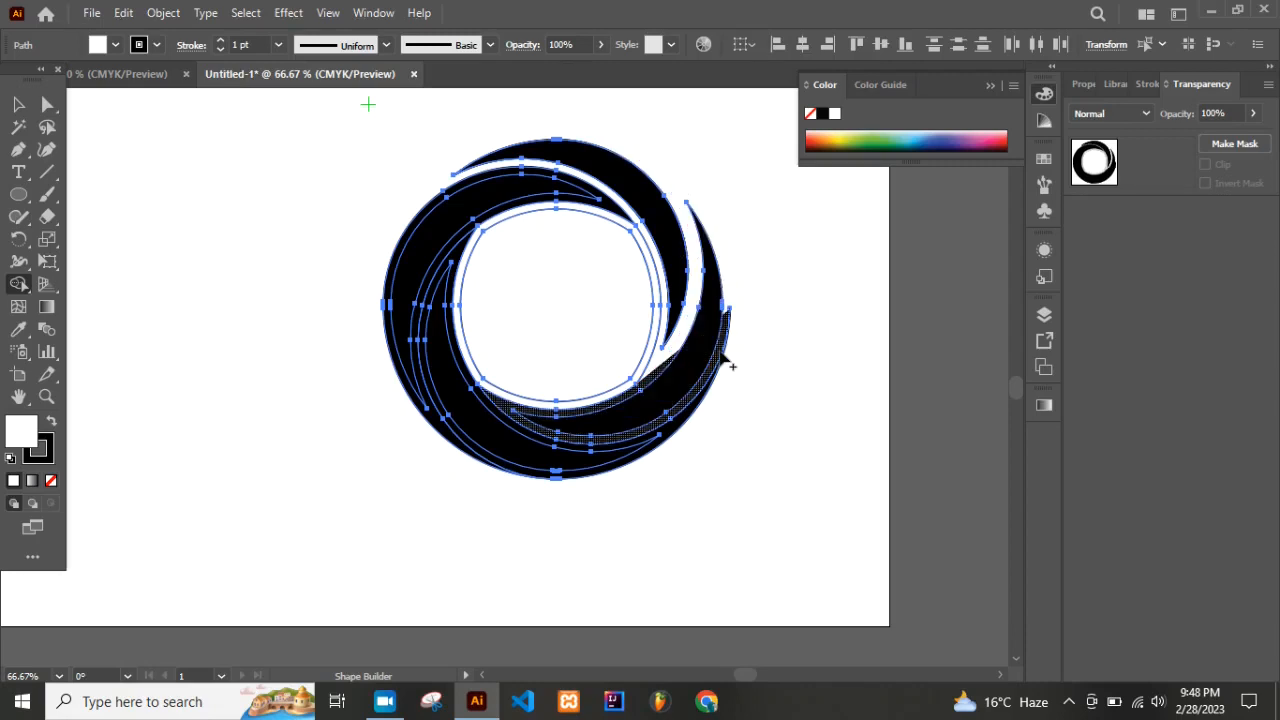
{"action": "left_click", "coordinate": [441, 432], "text": "alt"}
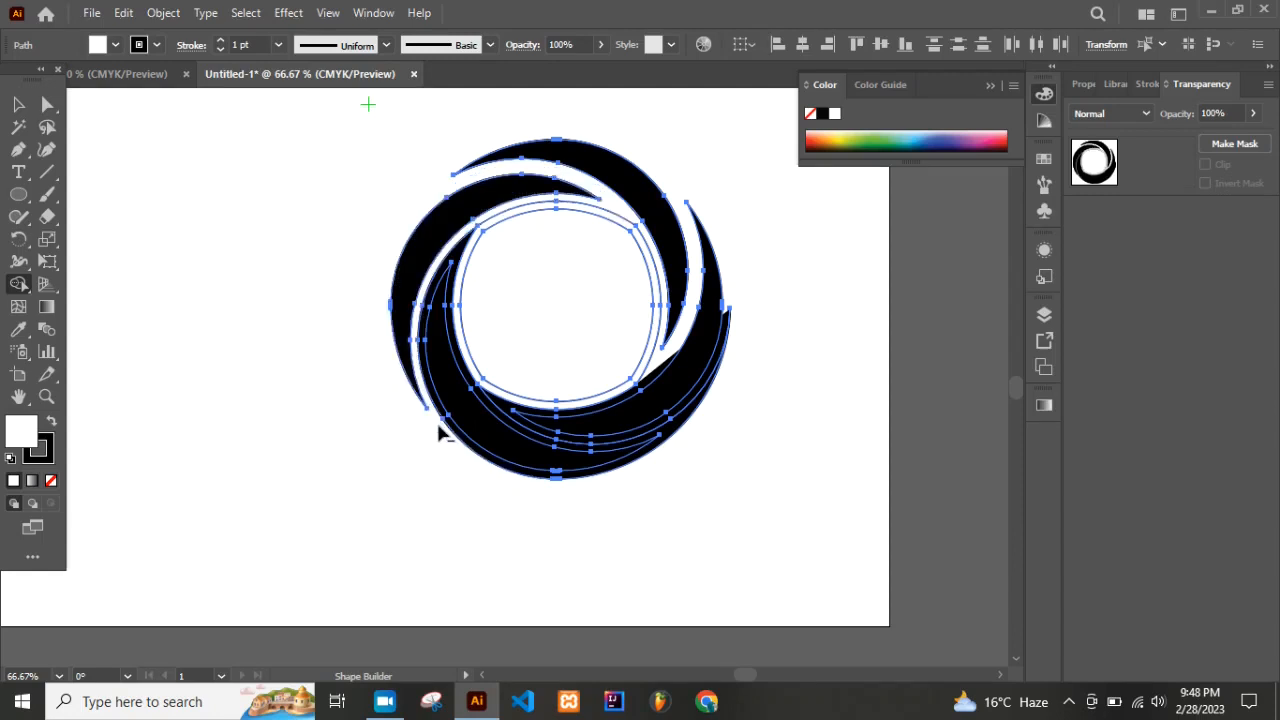
{"action": "left_click", "coordinate": [676, 430], "text": "alt"}
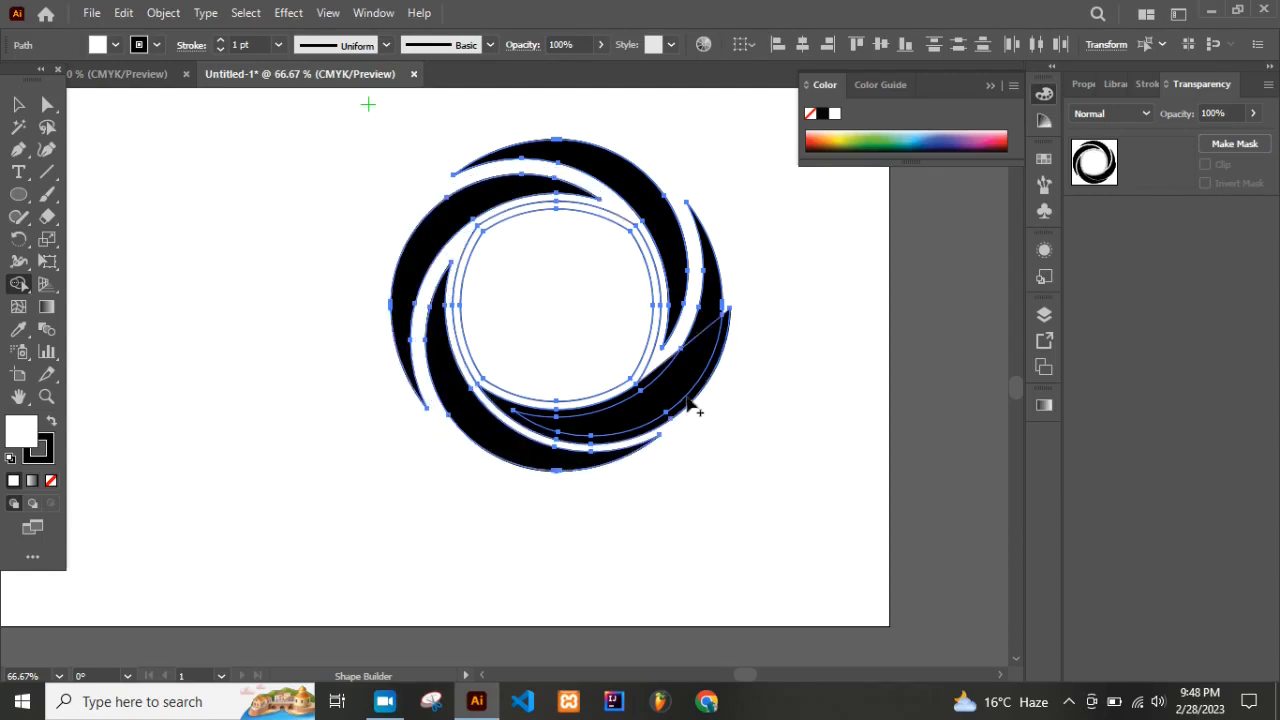
{"action": "left_click", "coordinate": [725, 350], "text": "alt"}
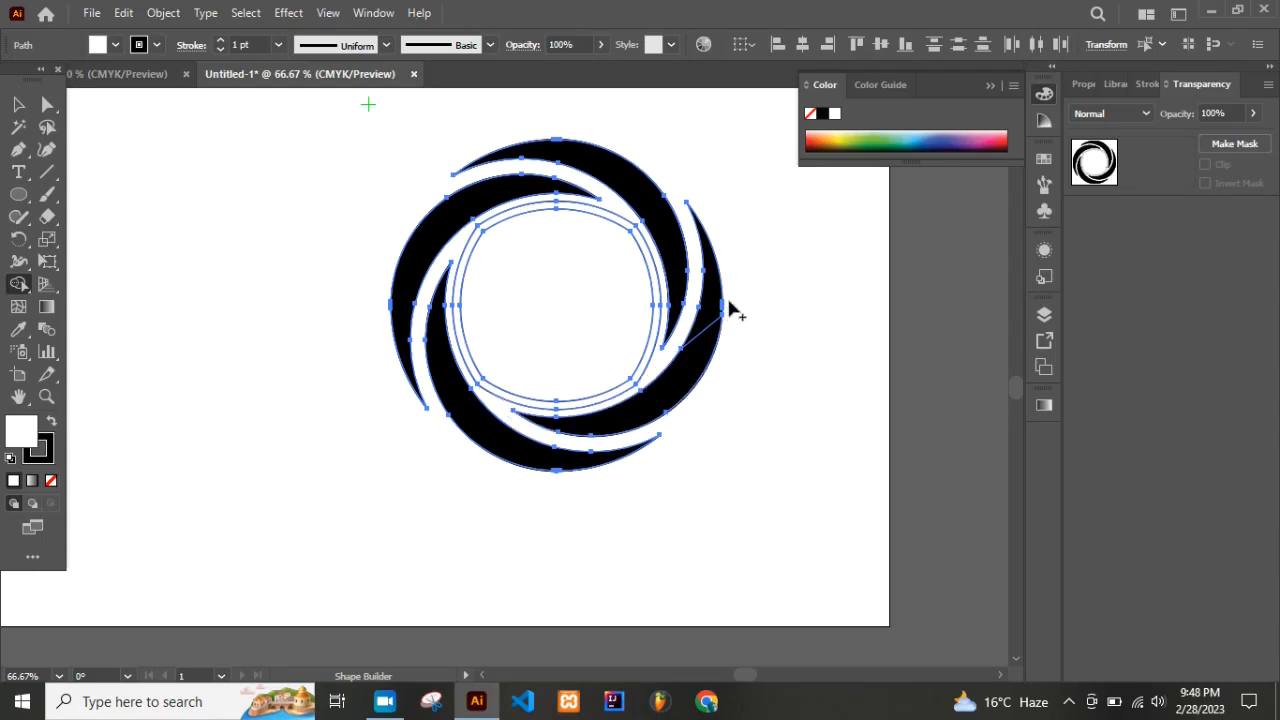
- Remove the centre shape and its surrounding ring, and merge the split lower-right crescent into one black piece
{"action": "left_click", "coordinate": [495, 311], "text": "alt"}
{"action": "left_click", "coordinate": [468, 254], "text": "alt"}
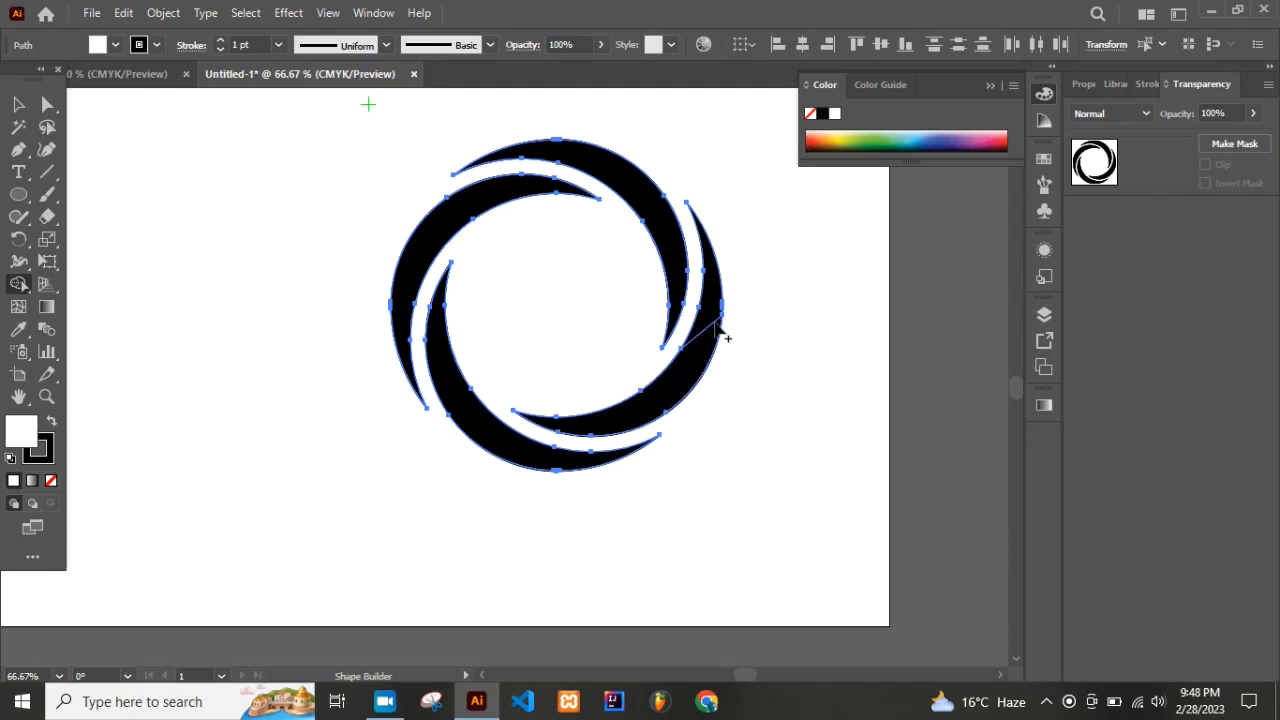
{"action": "left_click", "coordinate": [717, 320], "text": "alt"}
{"action": "left_click", "coordinate": [14, 104]}
{"action": "left_click", "coordinate": [656, 544]}
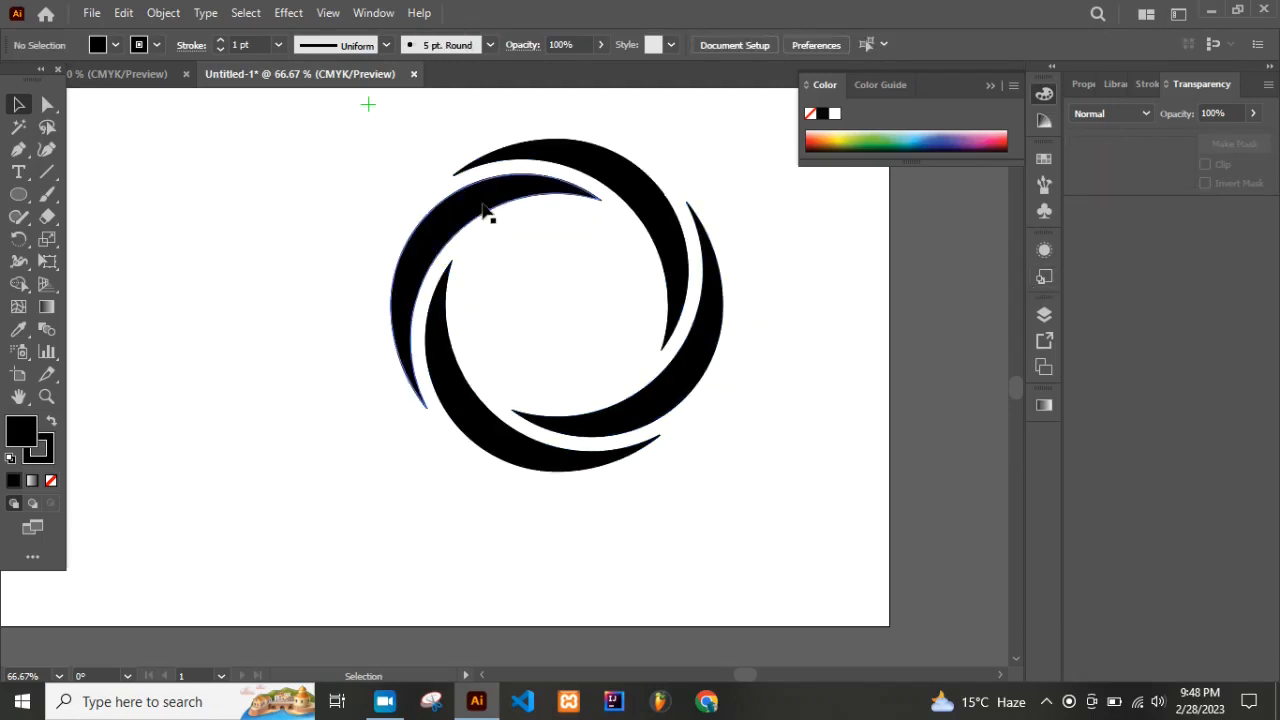
- Fill the upper-left crescent with yellow and remove its stroke
{"action": "key", "text": "ctrl+plus"}
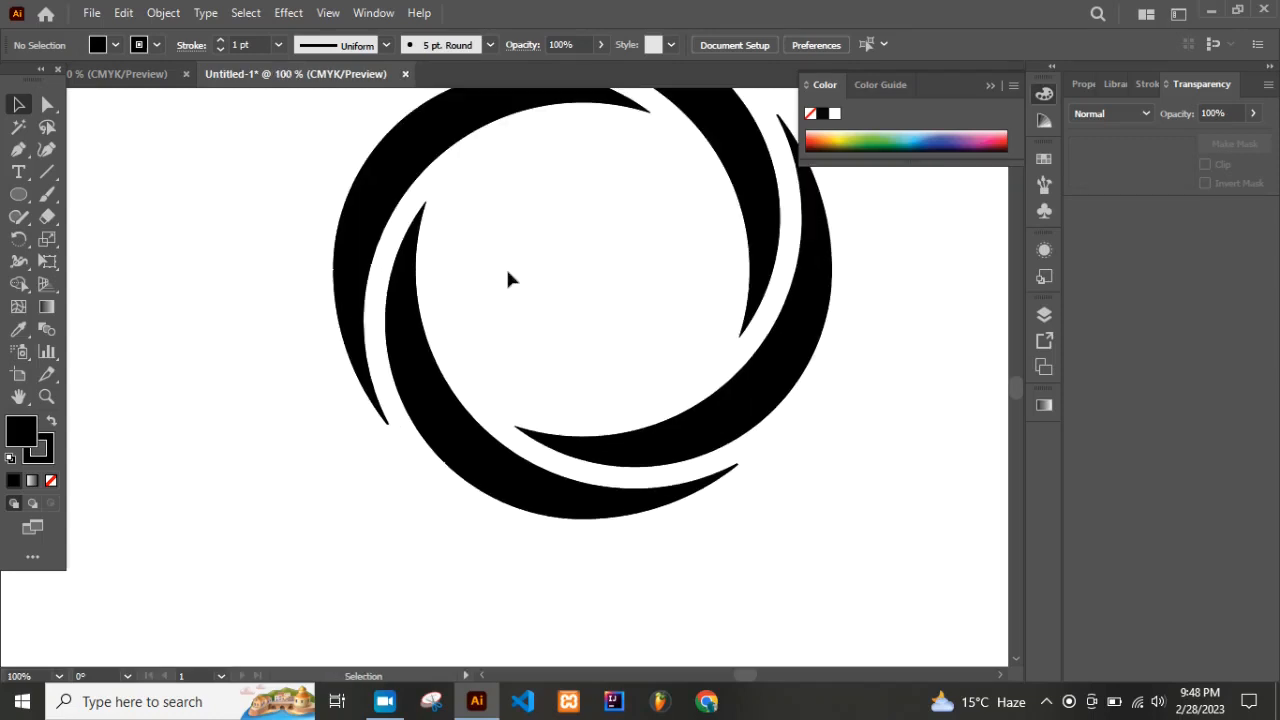
{"action": "left_click_drag", "start_coordinate": [740, 677], "coordinate": [748, 677]}
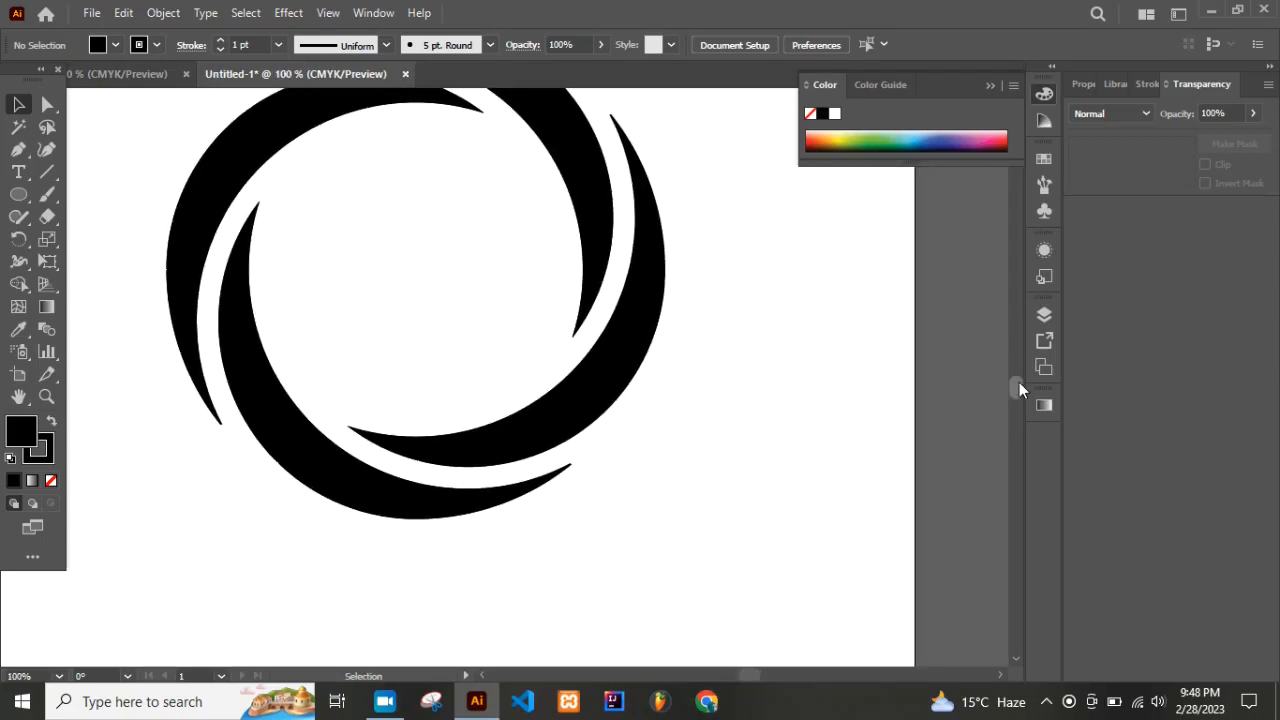
{"action": "left_click_drag", "start_coordinate": [1019, 390], "coordinate": [1019, 382]}
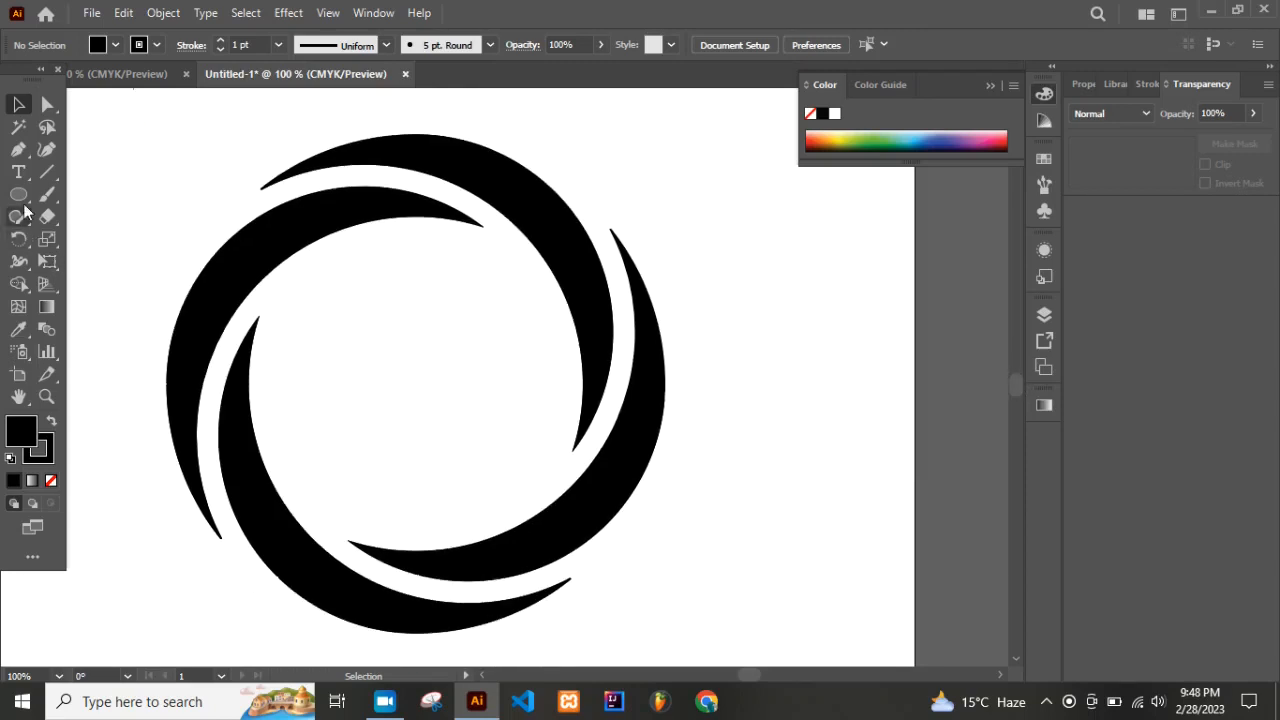
{"action": "left_click", "coordinate": [218, 318]}
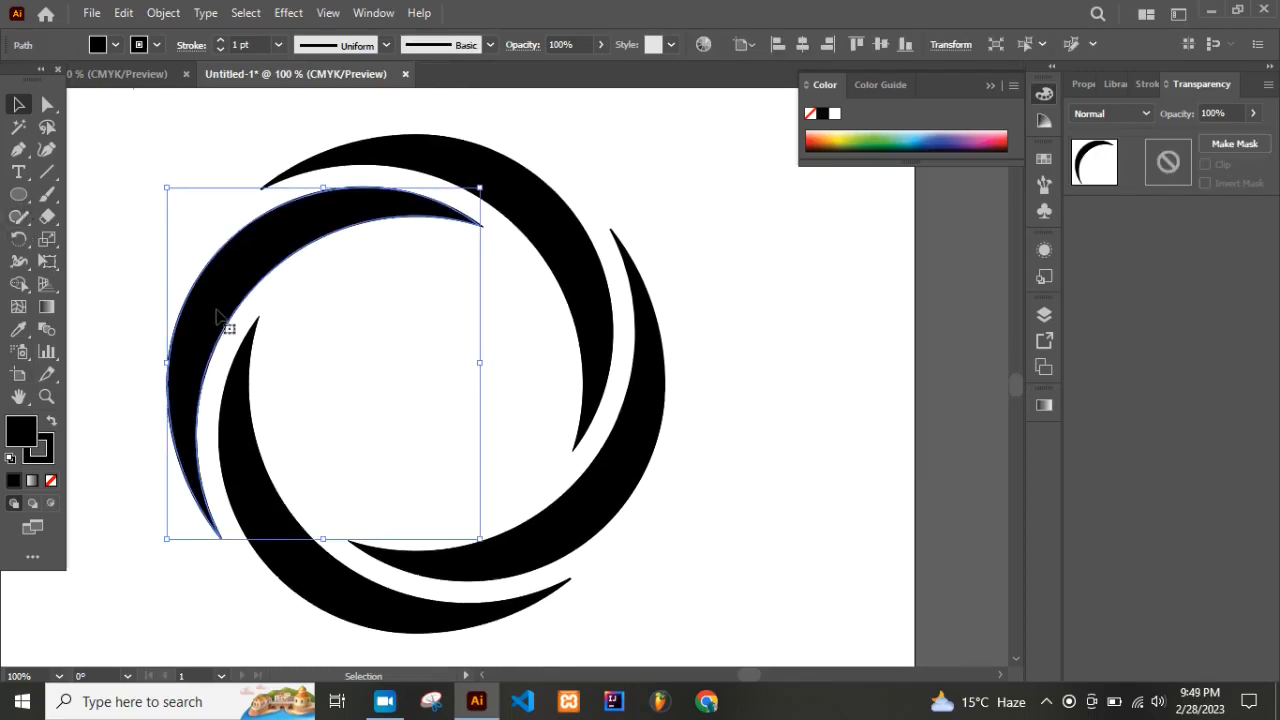
{"action": "left_click", "coordinate": [840, 138]}
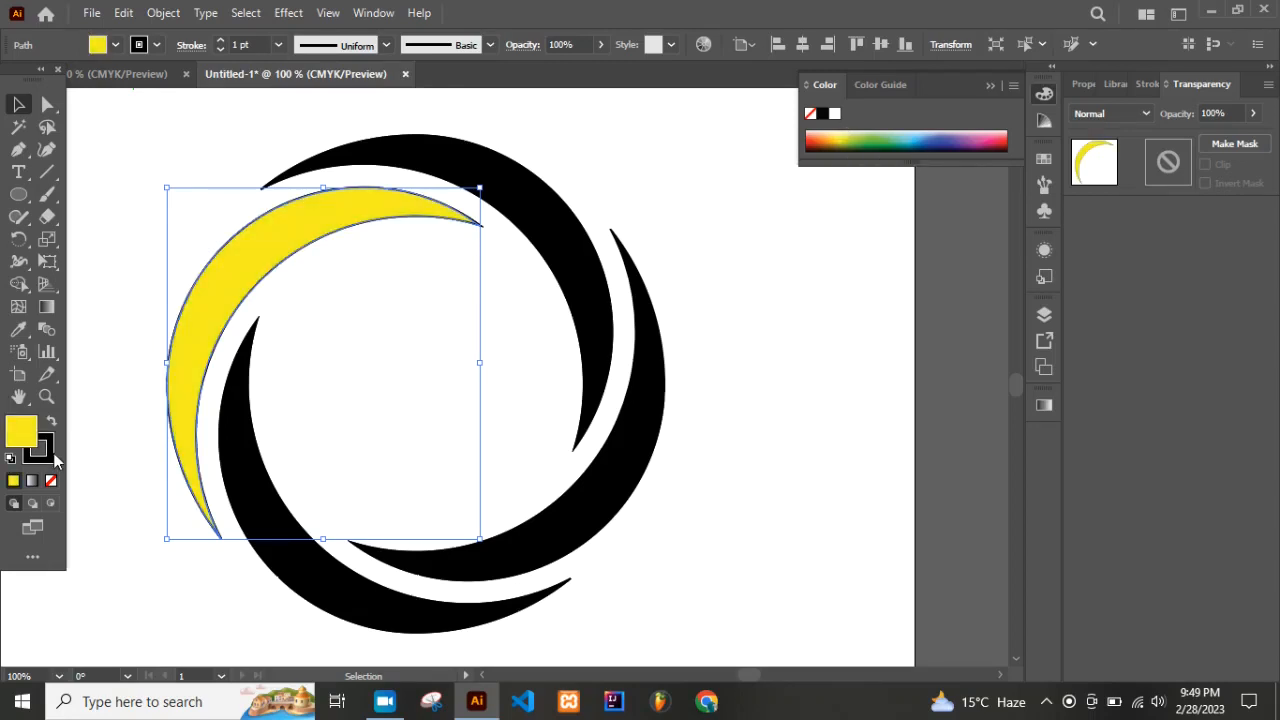
{"action": "left_click", "coordinate": [50, 455]}
{"action": "left_click", "coordinate": [50, 480]}
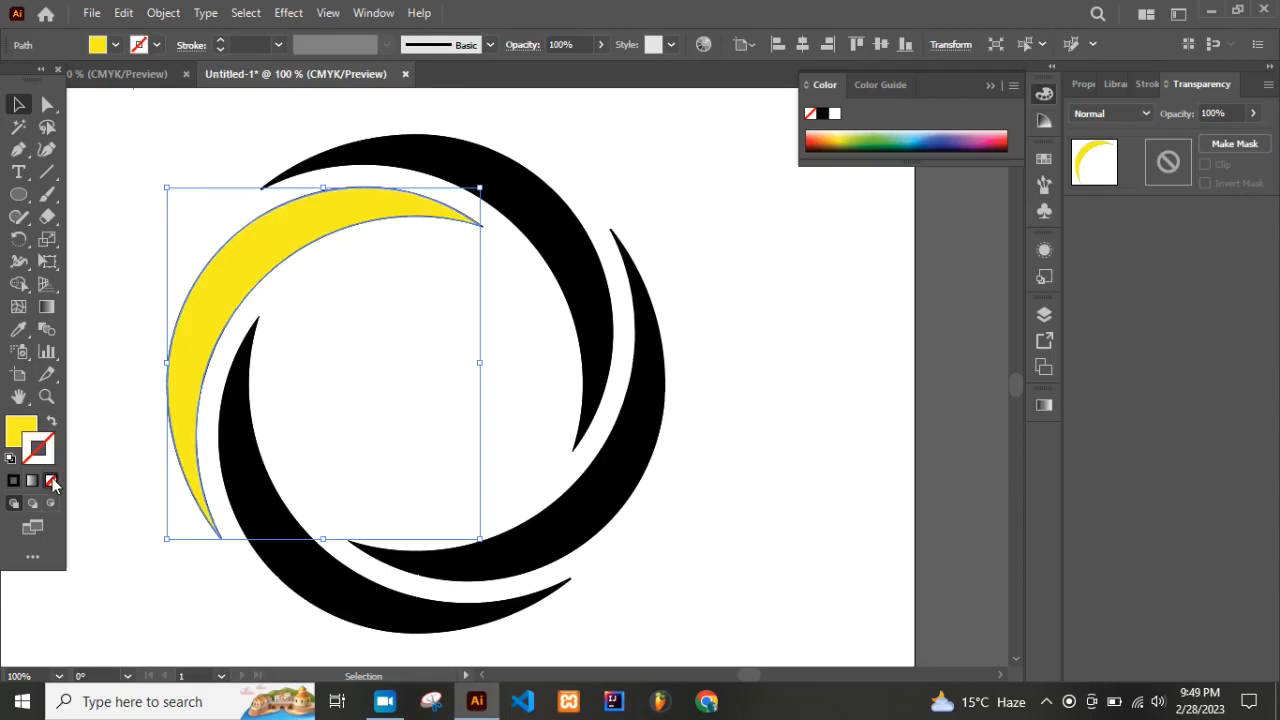
{"action": "left_click", "coordinate": [26, 432]}
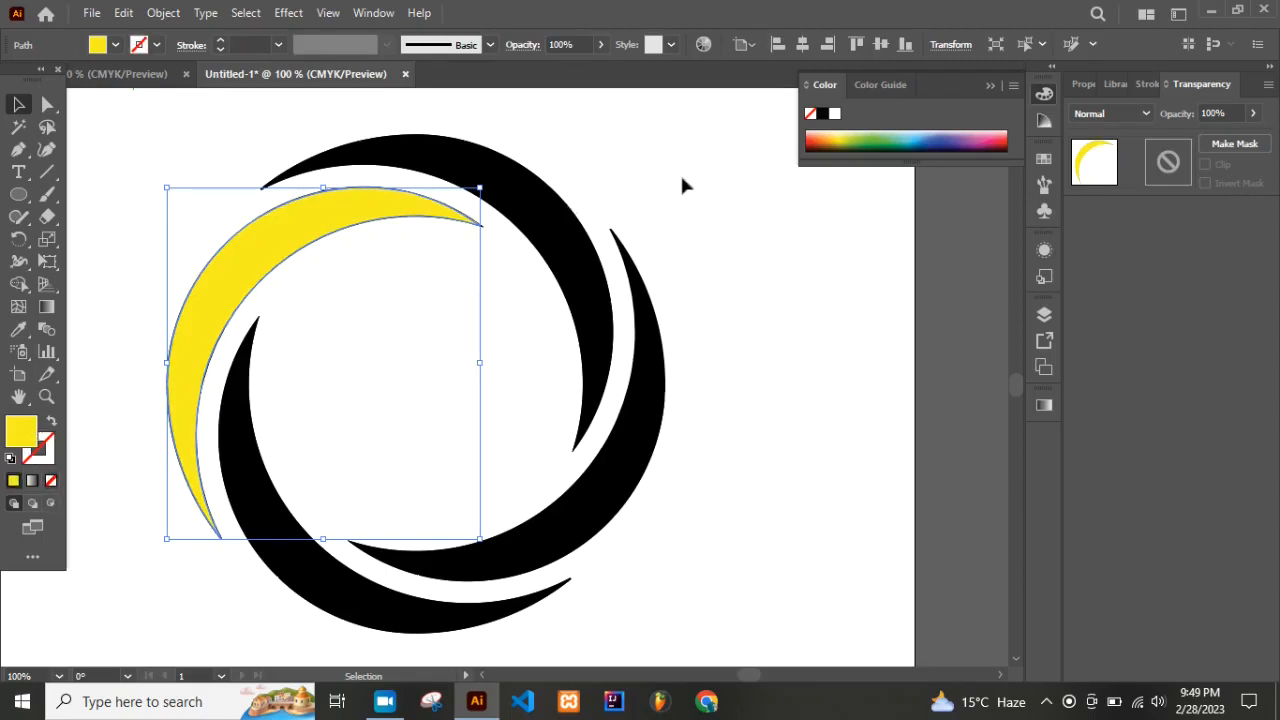
{"action": "left_click", "coordinate": [570, 252]}
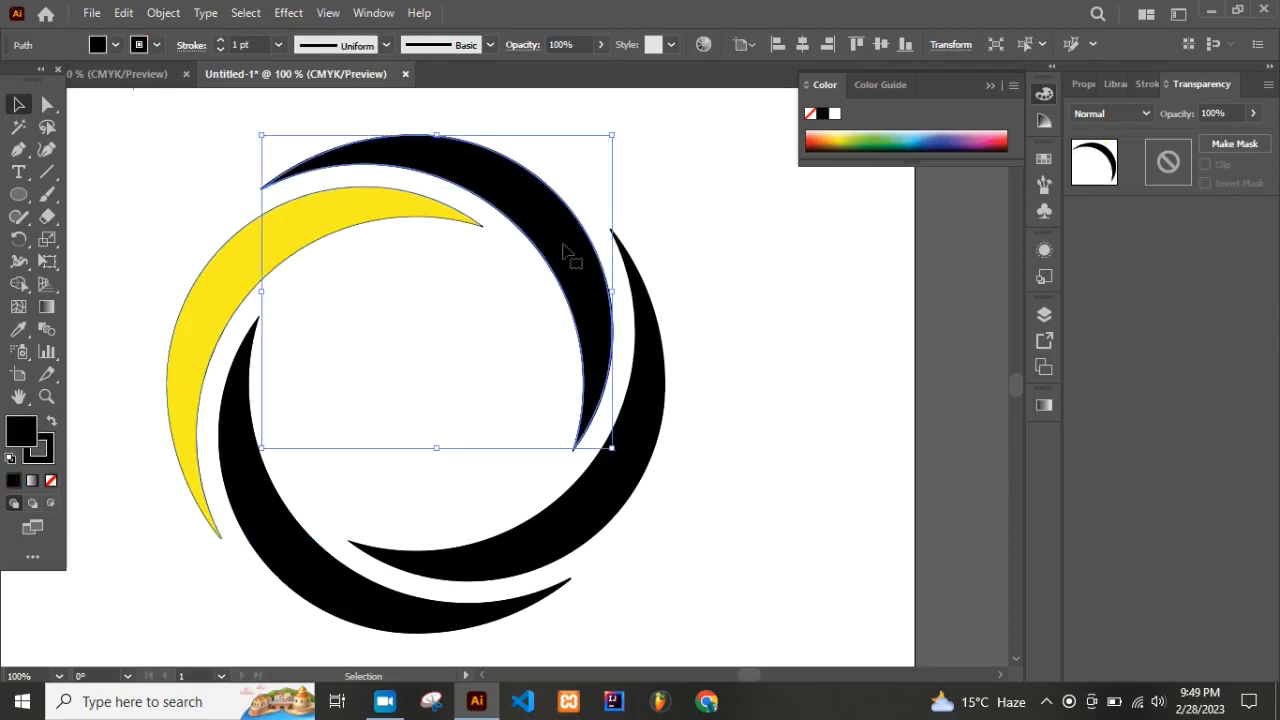
{"action": "left_click", "coordinate": [198, 368]}
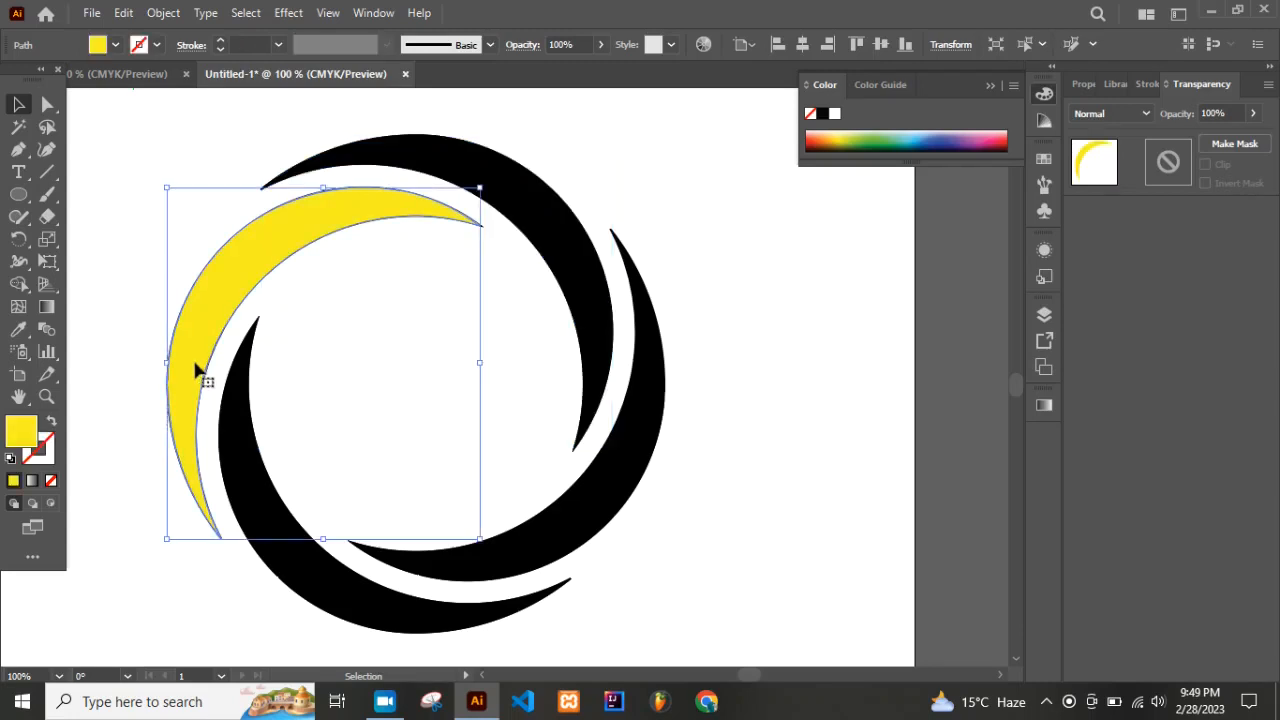
- Fill the upper-right crescent with red
{"action": "left_click", "coordinate": [47, 455]}
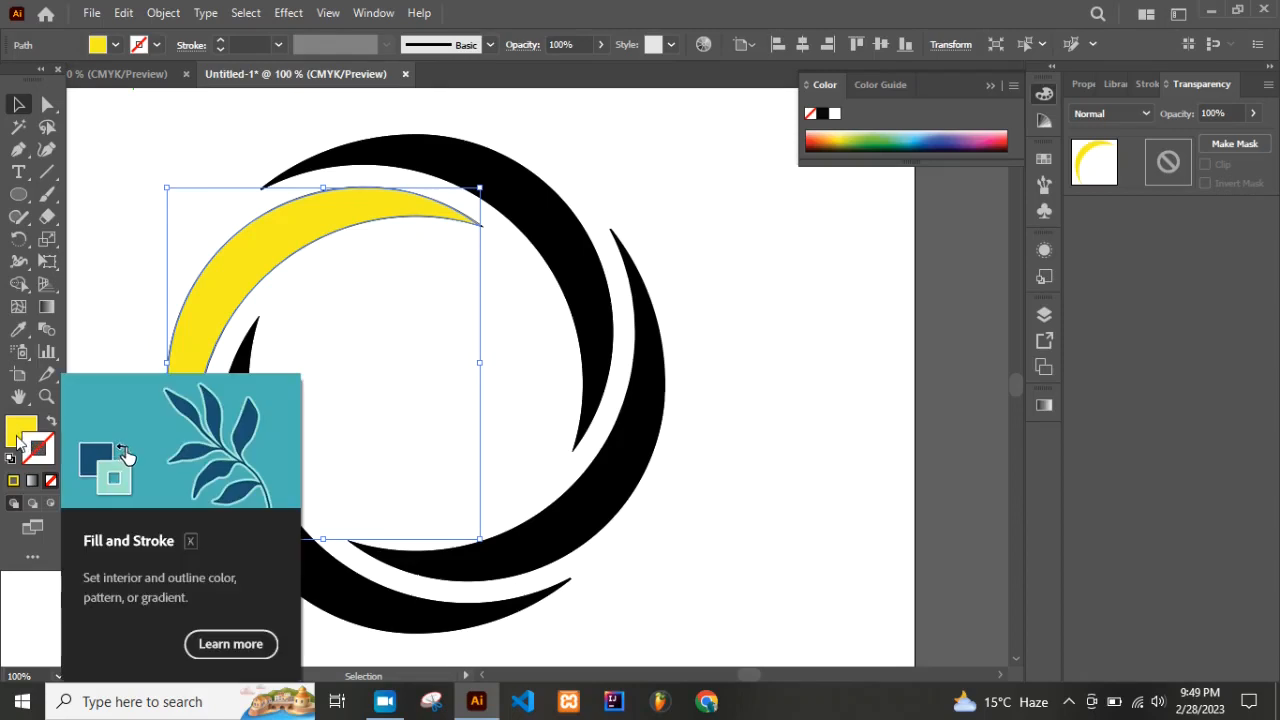
{"action": "left_click", "coordinate": [18, 440]}
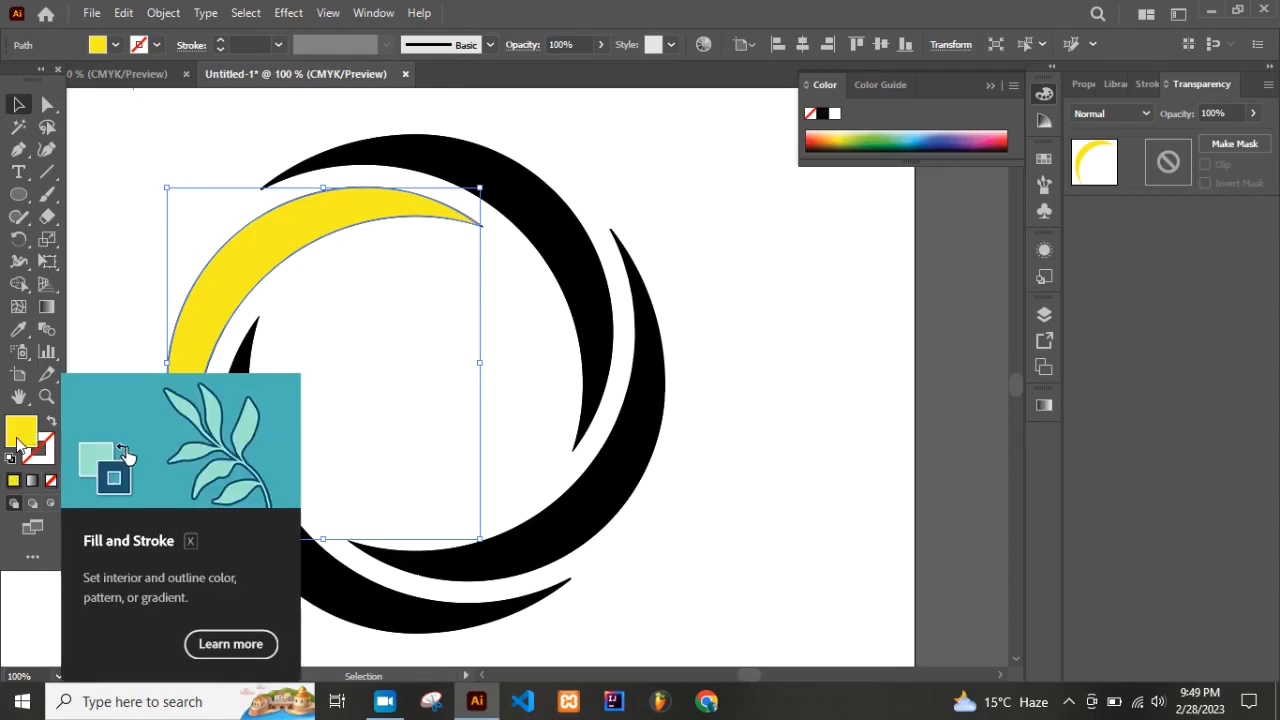
{"action": "left_click", "coordinate": [579, 236]}
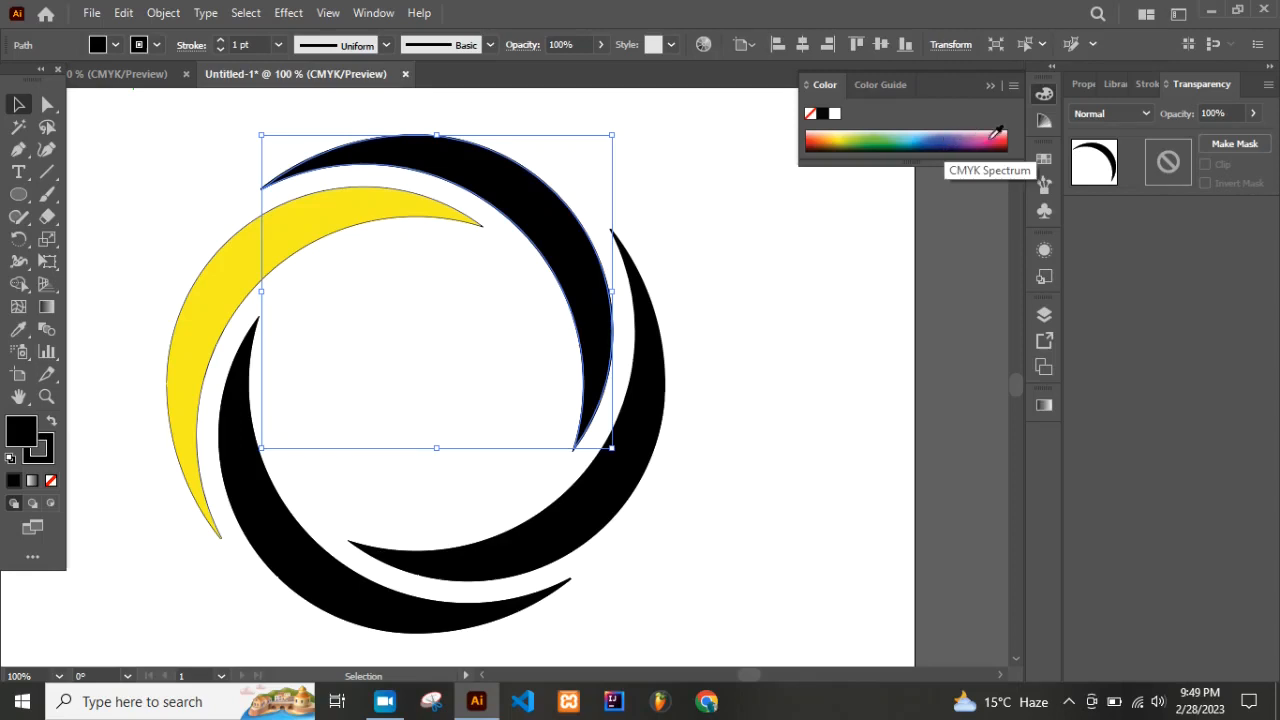
{"action": "left_click", "coordinate": [1001, 139]}
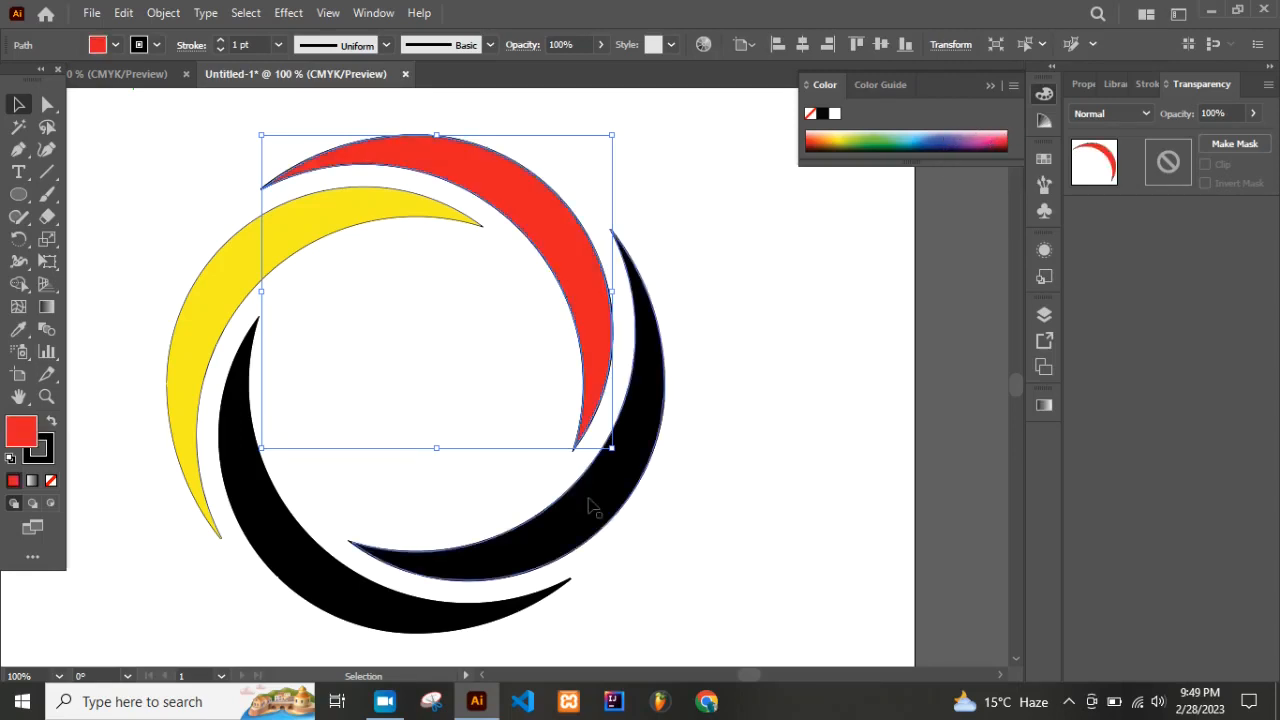
{"action": "left_click", "coordinate": [54, 483]}
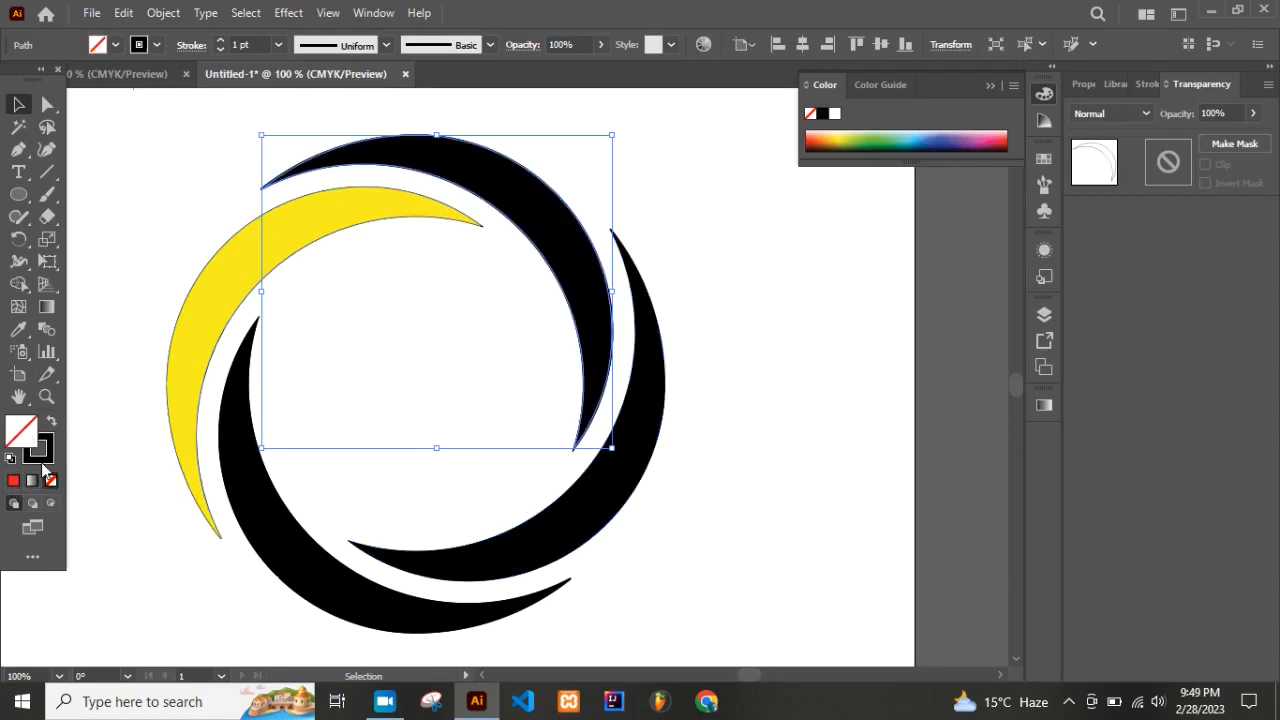
{"action": "left_click", "coordinate": [13, 481]}
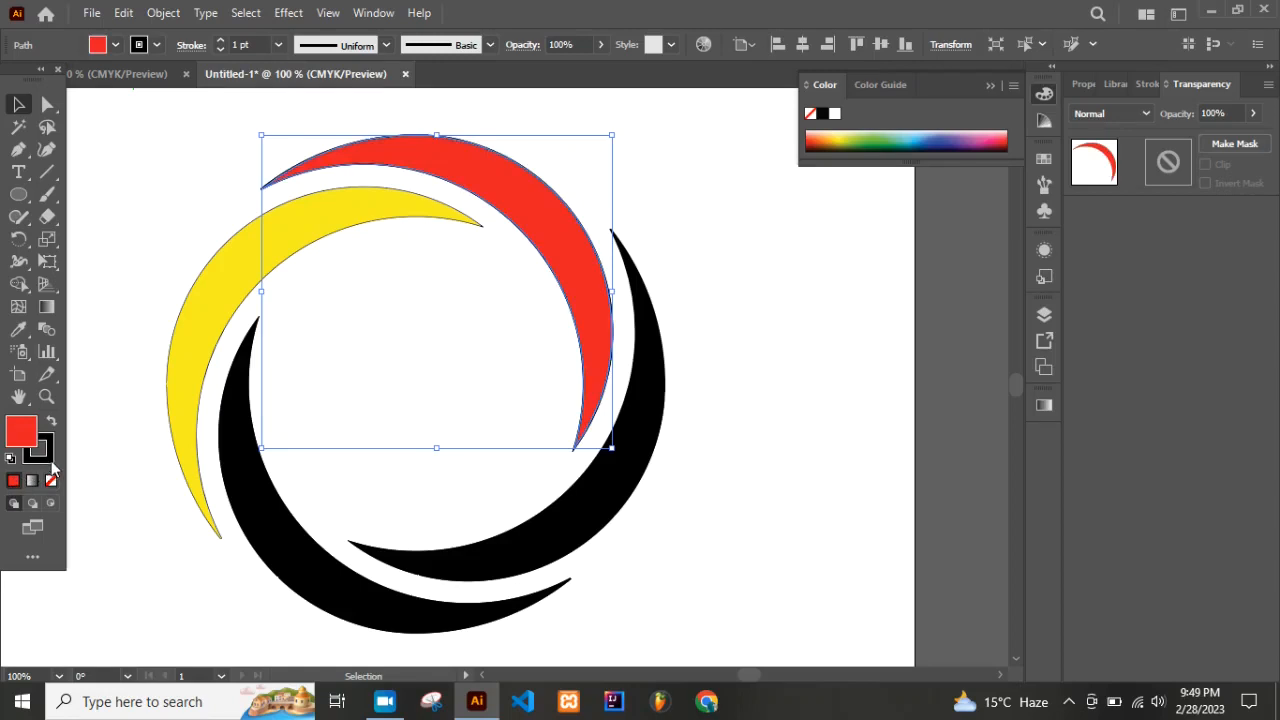
- Remove the stroke from the red upper-right crescent and from the black lower-right crescent
{"action": "left_click", "coordinate": [45, 456]}
{"action": "left_click", "coordinate": [51, 481]}
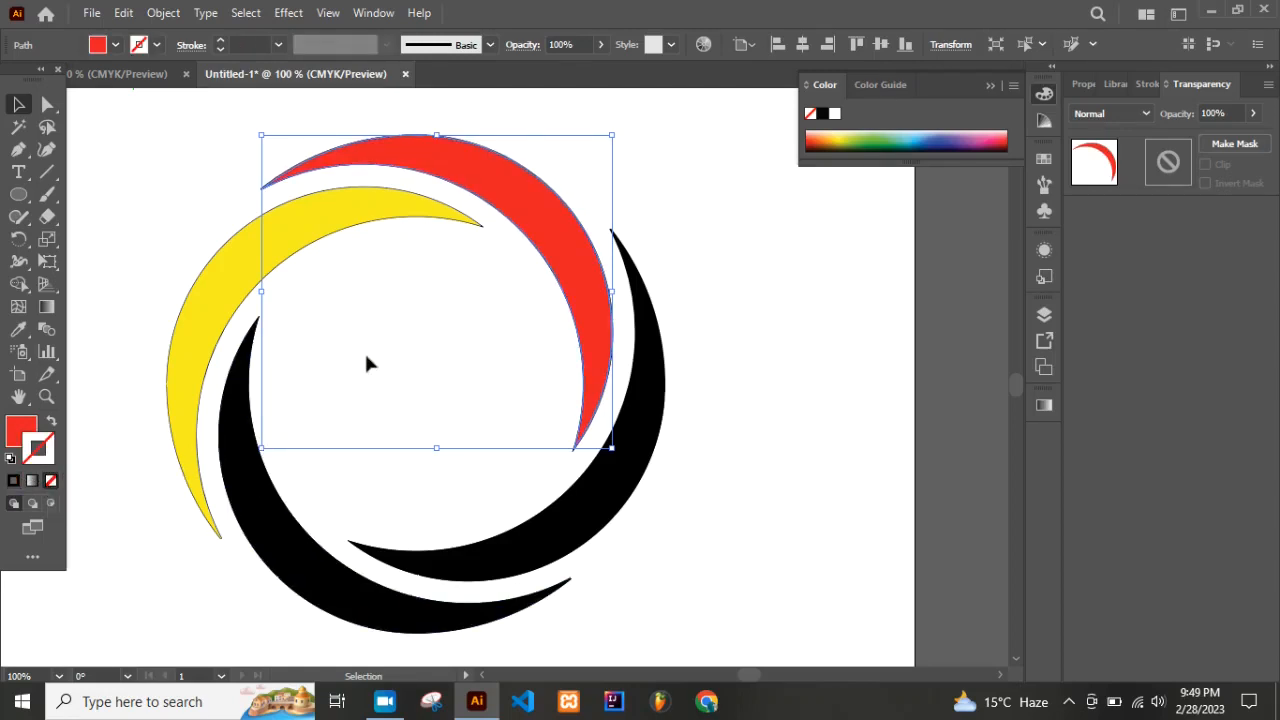
{"action": "left_click", "coordinate": [655, 438]}
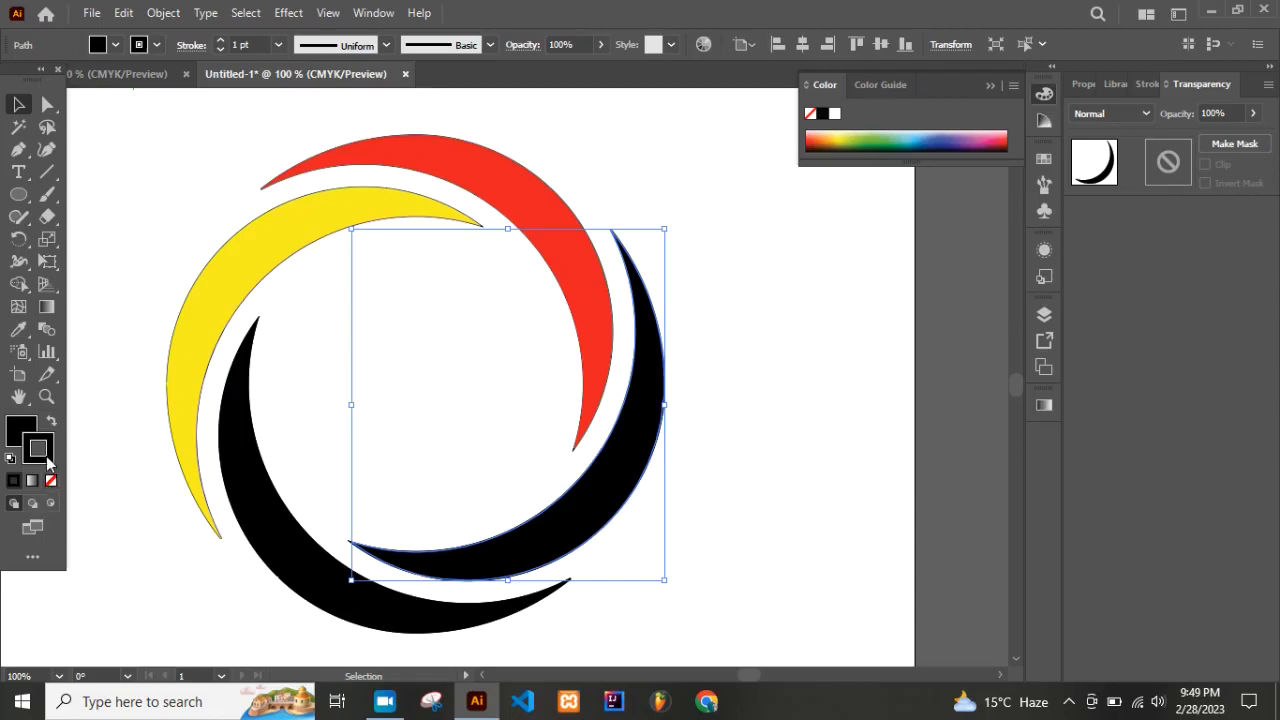
{"action": "left_click", "coordinate": [51, 481]}
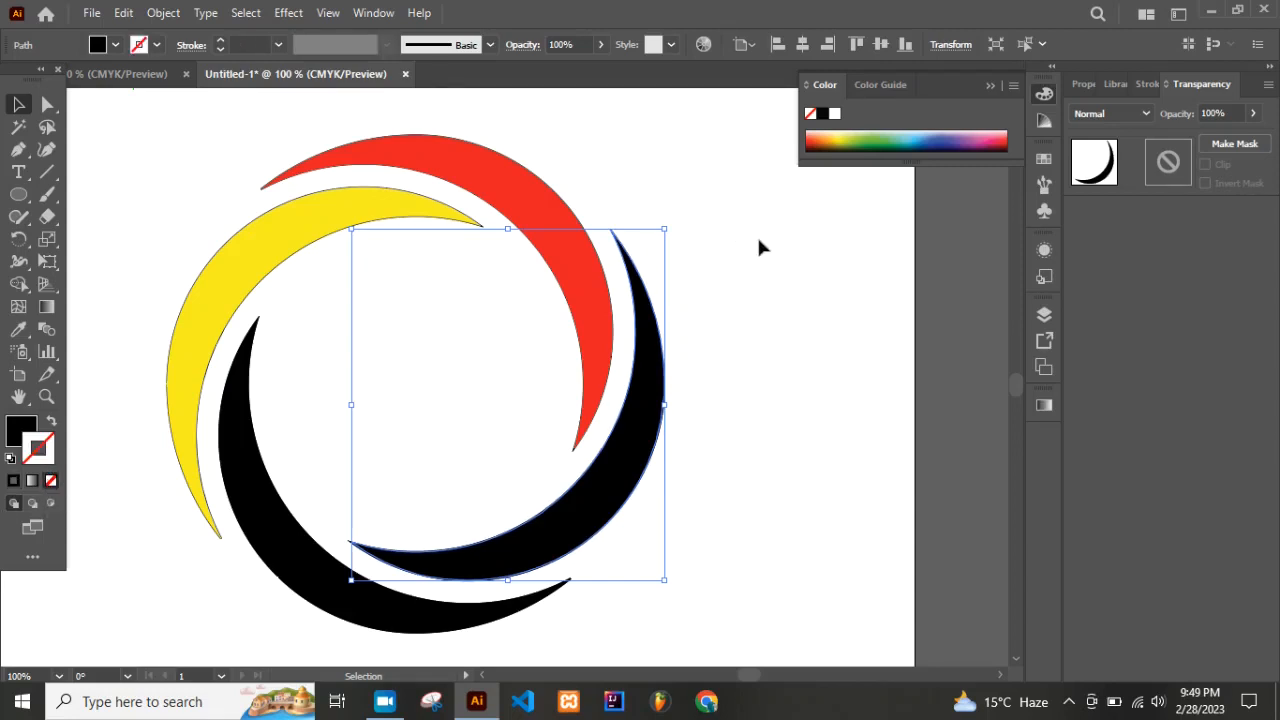
- Fill the lower-left crescent with light blue, remove its stroke and deselect it
{"action": "left_click", "coordinate": [282, 562]}
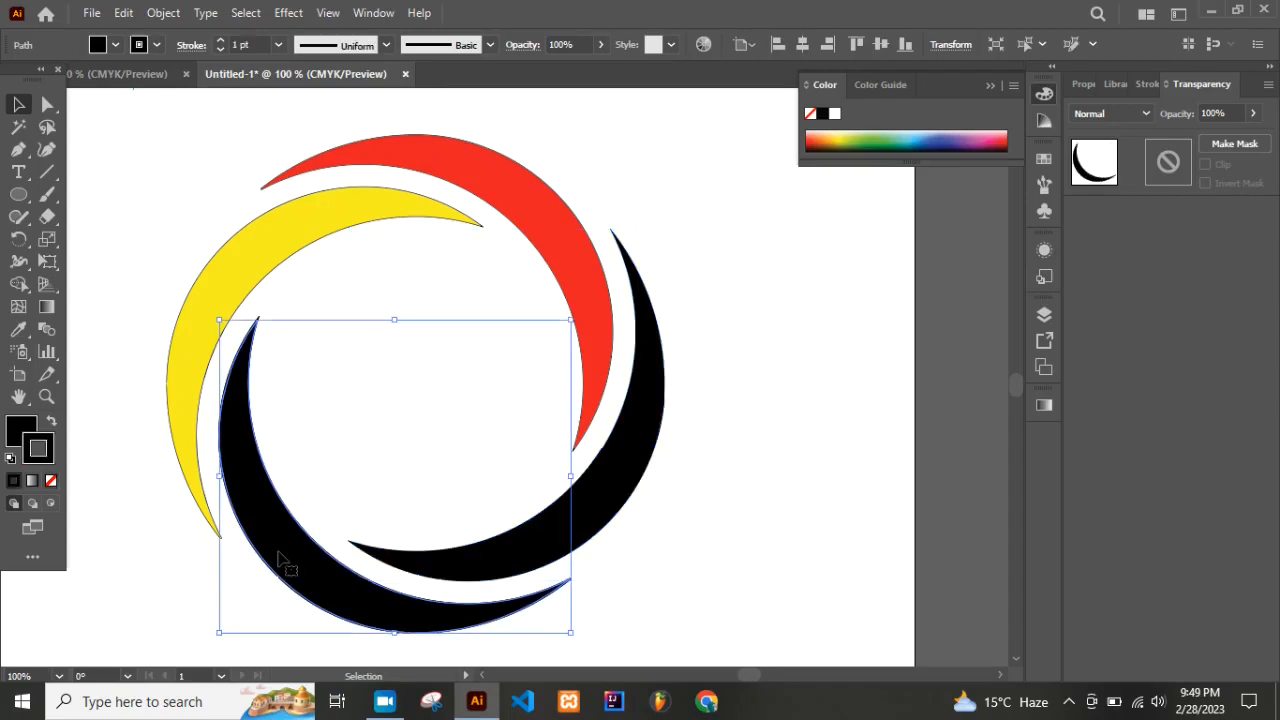
{"action": "left_click", "coordinate": [870, 132]}
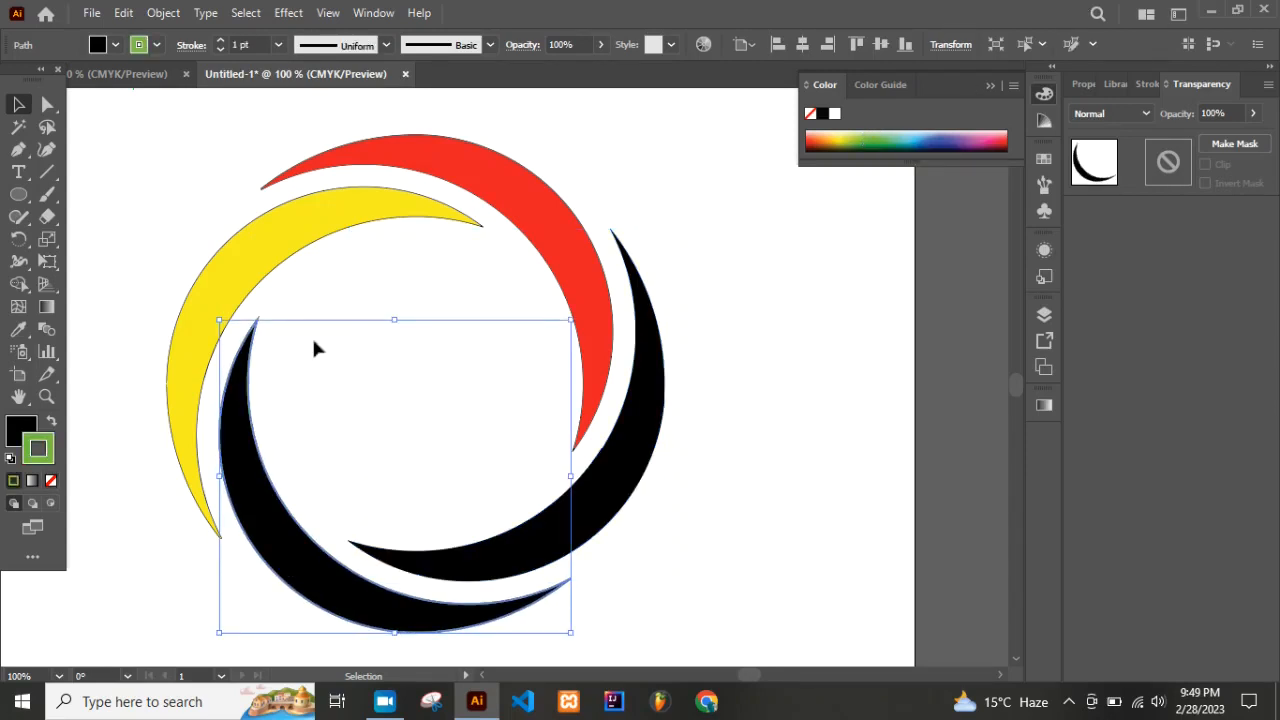
{"action": "left_click", "coordinate": [24, 428]}
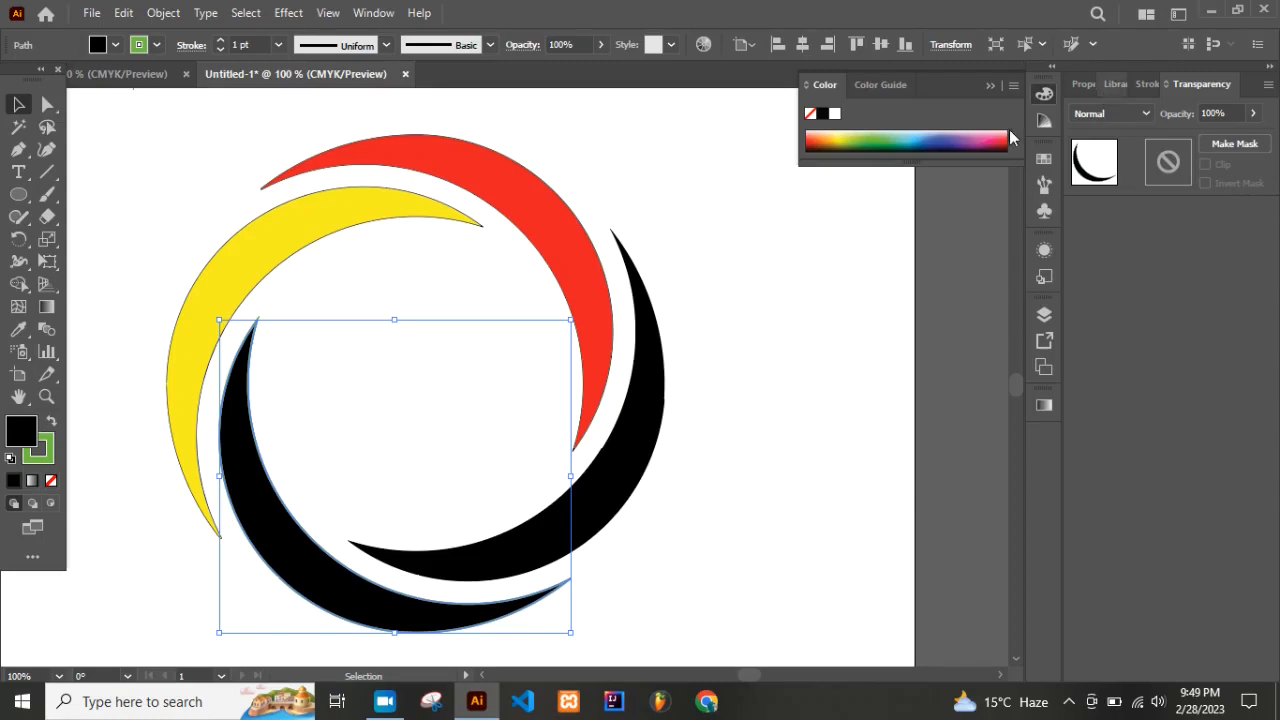
{"action": "left_click", "coordinate": [922, 135]}
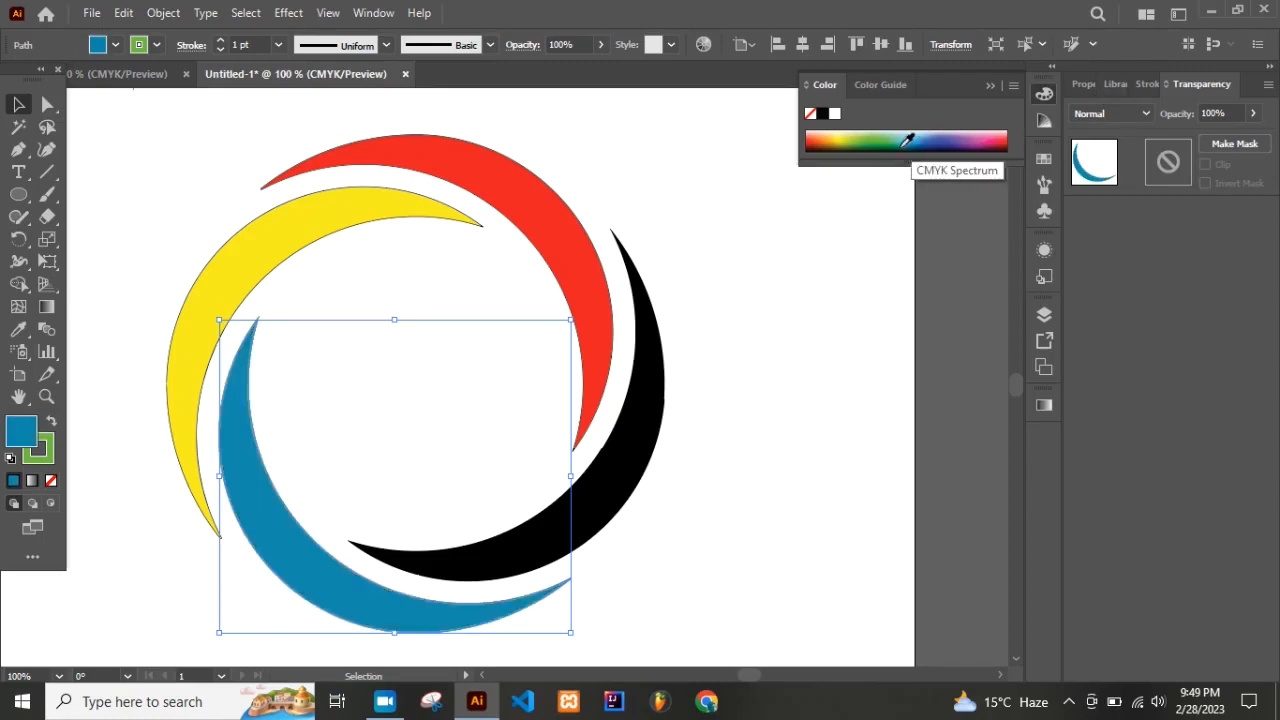
{"action": "left_click", "coordinate": [873, 134]}
{"action": "left_click_drag", "start_coordinate": [873, 134], "coordinate": [823, 140]}
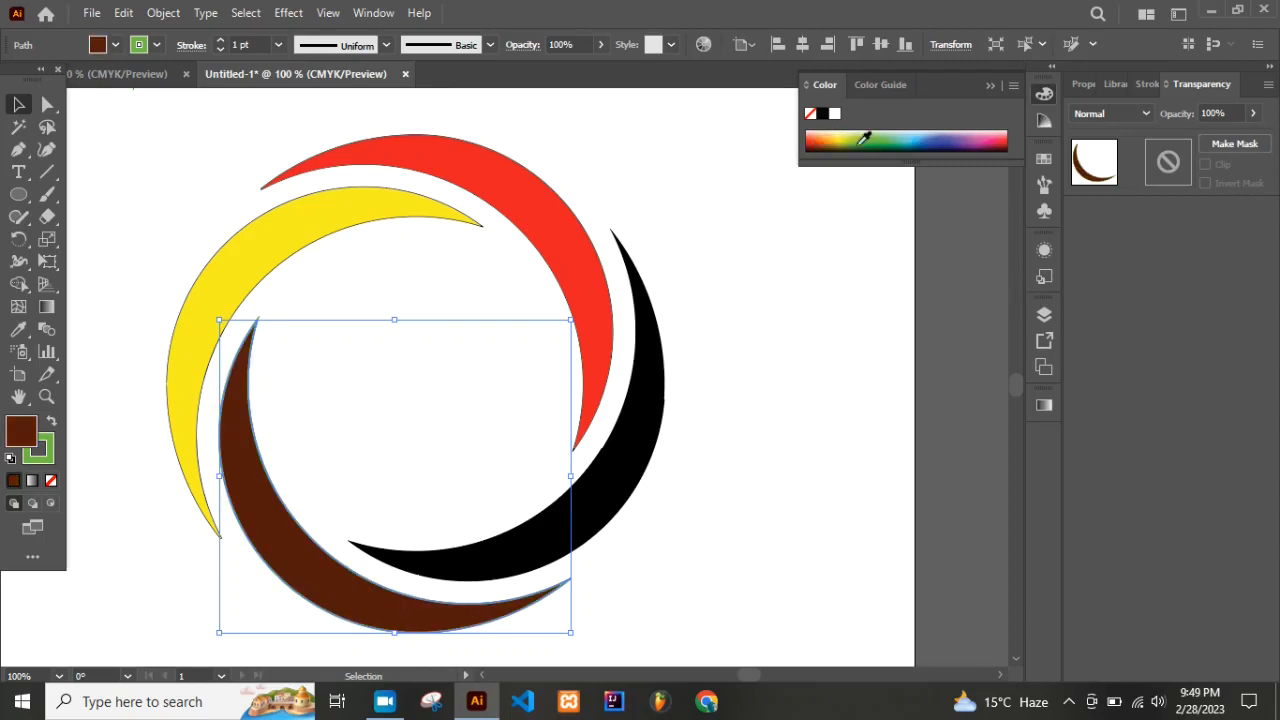
{"action": "left_click", "coordinate": [918, 133]}
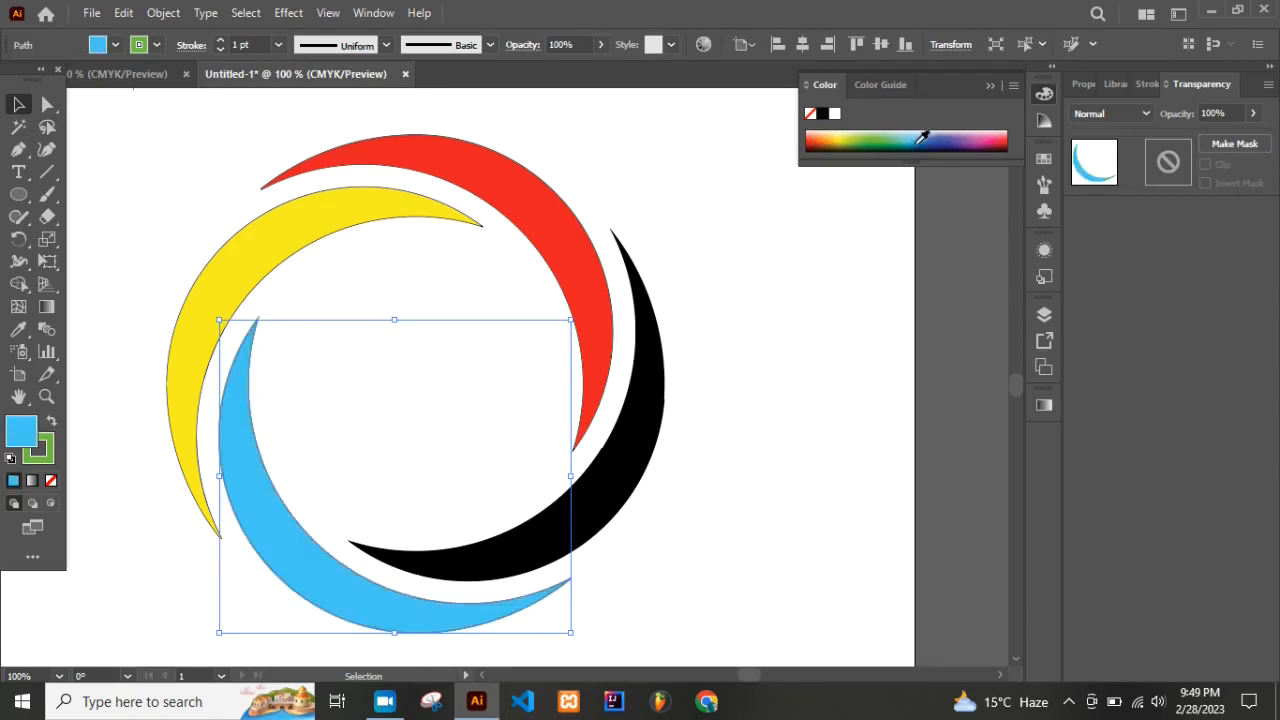
{"action": "left_click", "coordinate": [789, 317]}
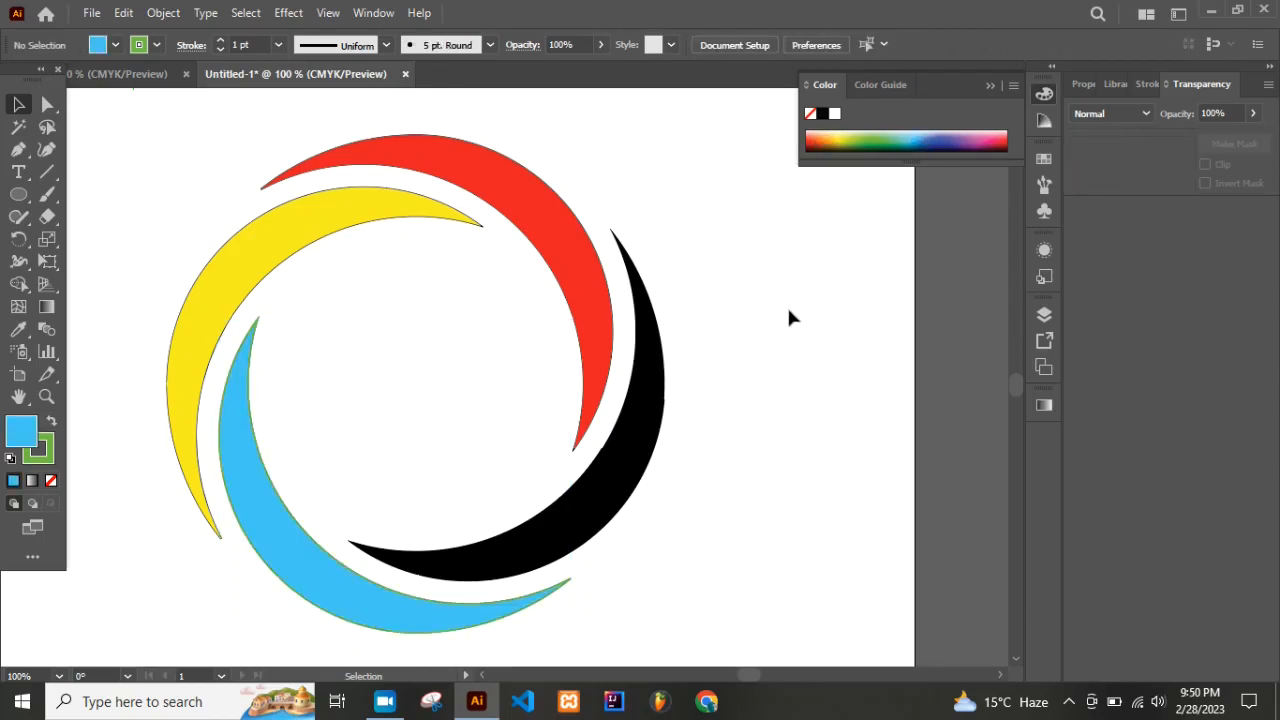
{"action": "left_click", "coordinate": [260, 504]}
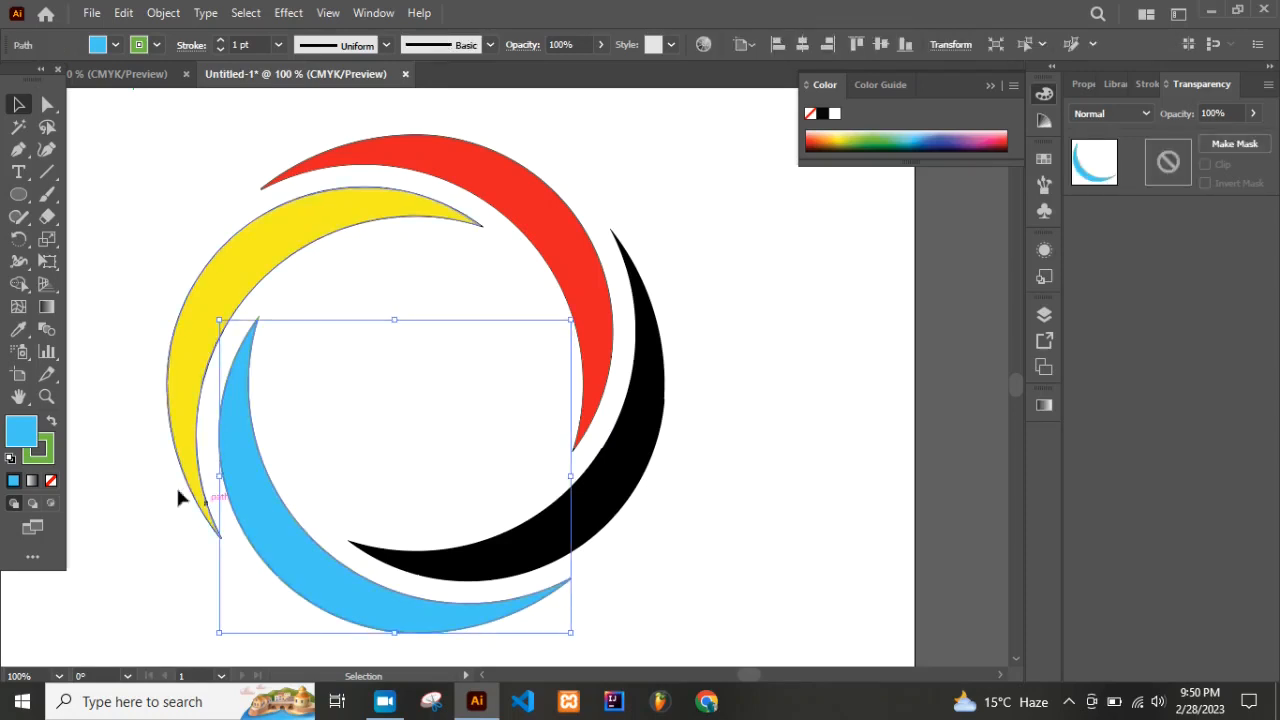
{"action": "left_click", "coordinate": [51, 481]}
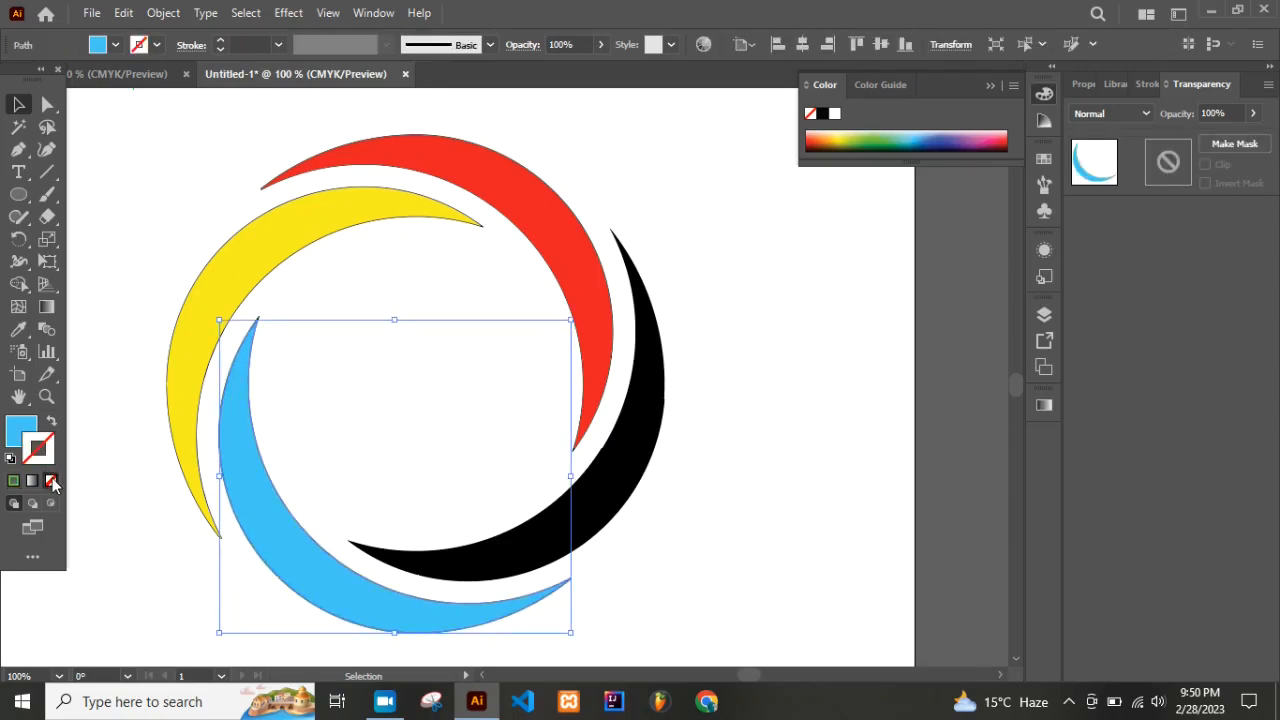
{"action": "left_click", "coordinate": [830, 516]}
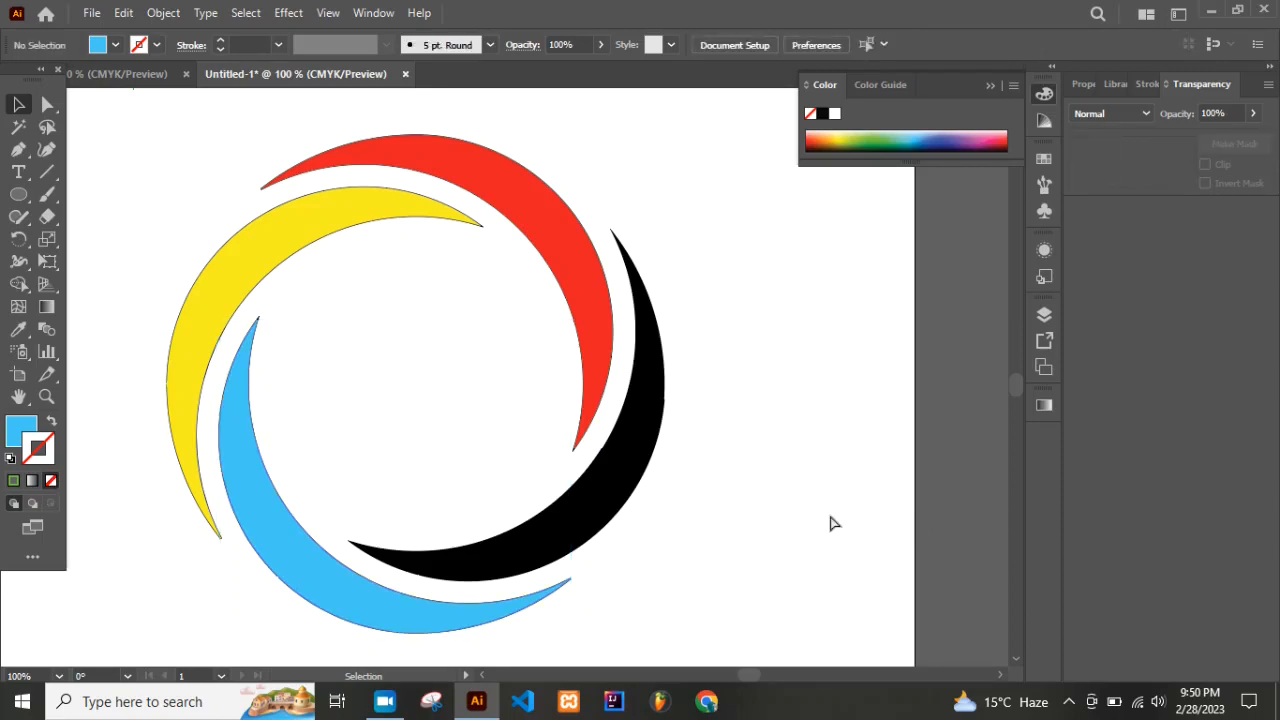
{"action": "key", "text": "ctrl+minus"}
{"action": "key", "text": "ctrl+minus"}
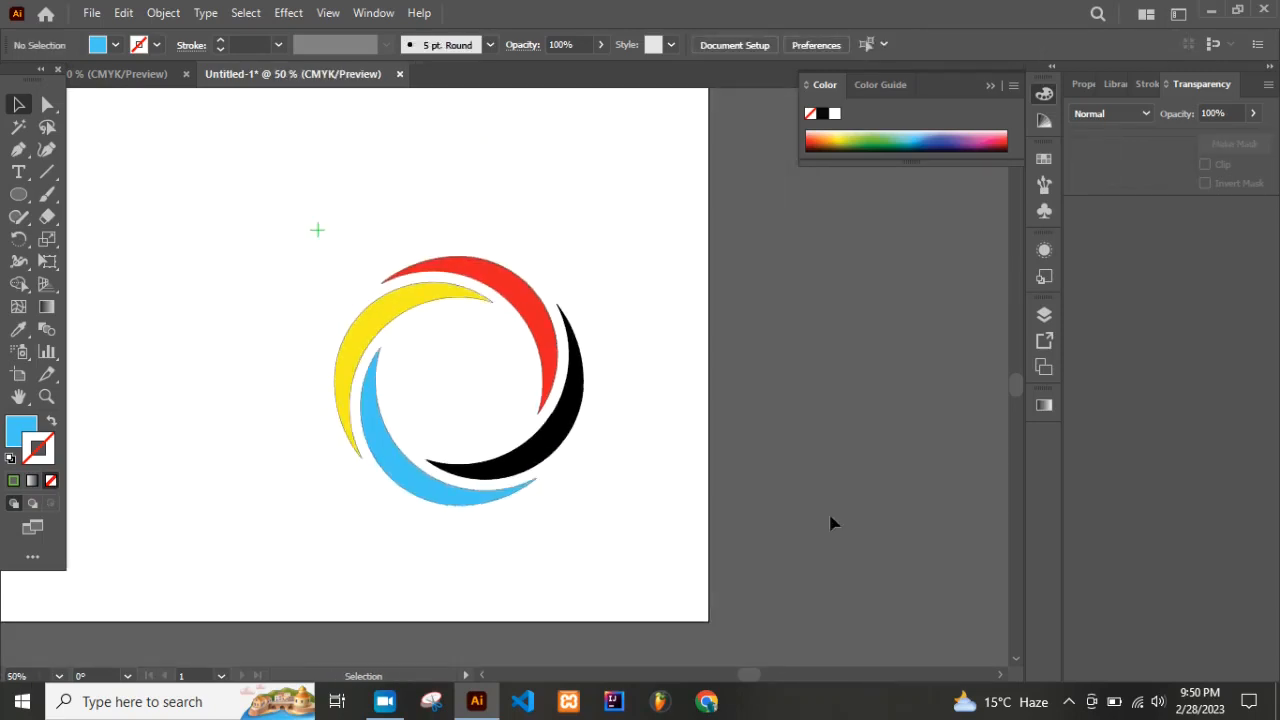
{"action": "key", "text": "ctrl+plus"}
{"action": "key", "text": "ctrl+plus"}
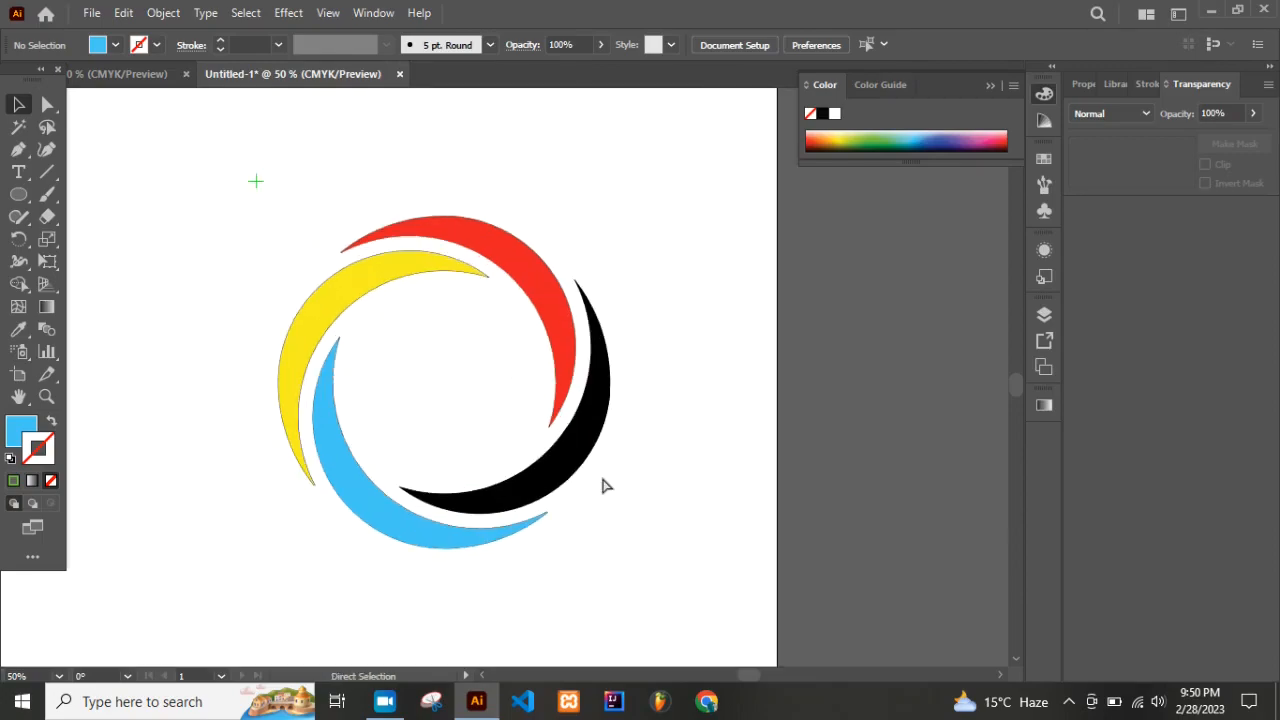